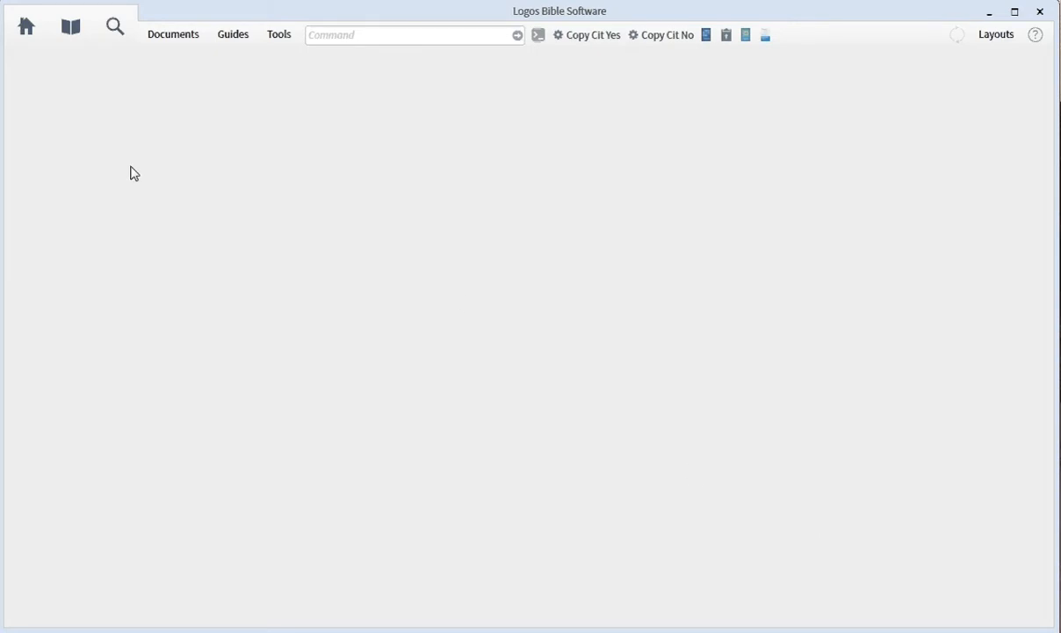
Step: Open the Collections tool and dock it in the right half of the workspace
{"action": "left_click", "coordinate": [279, 38]}
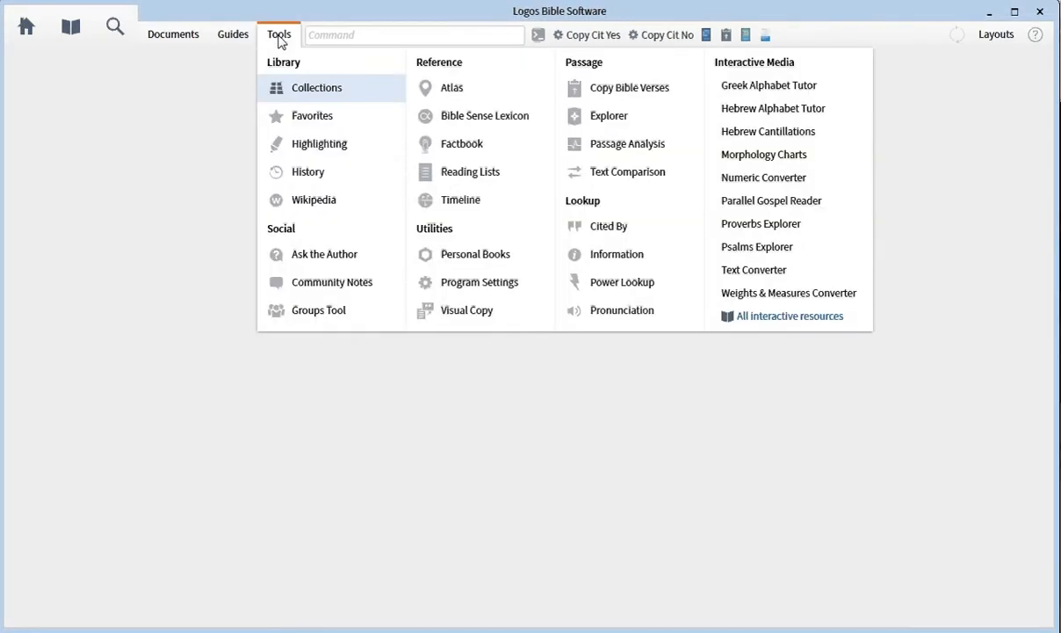
{"action": "left_click", "coordinate": [309, 95]}
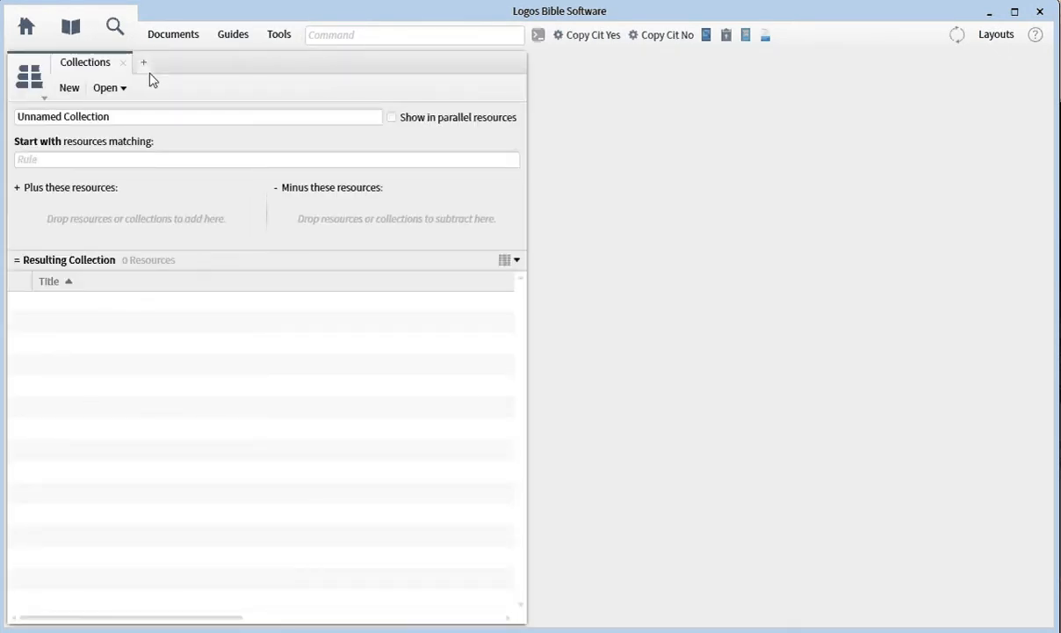
{"action": "left_click_drag", "start_coordinate": [92, 70], "coordinate": [799, 73]}
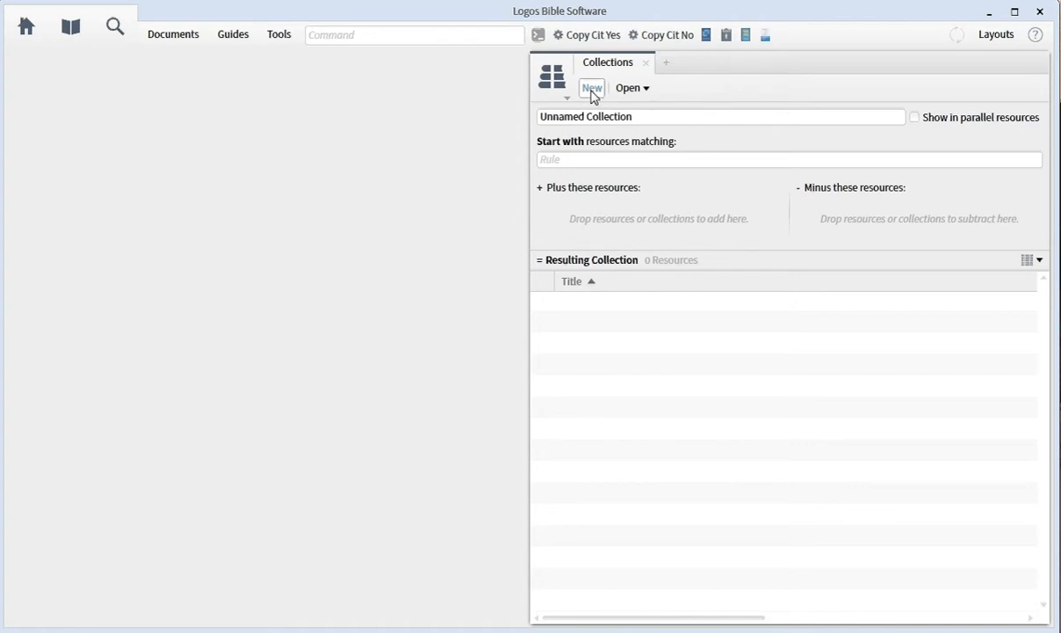
Step: Name the new collection "Bible Commentaries Spare"
{"action": "left_click", "coordinate": [656, 115]}
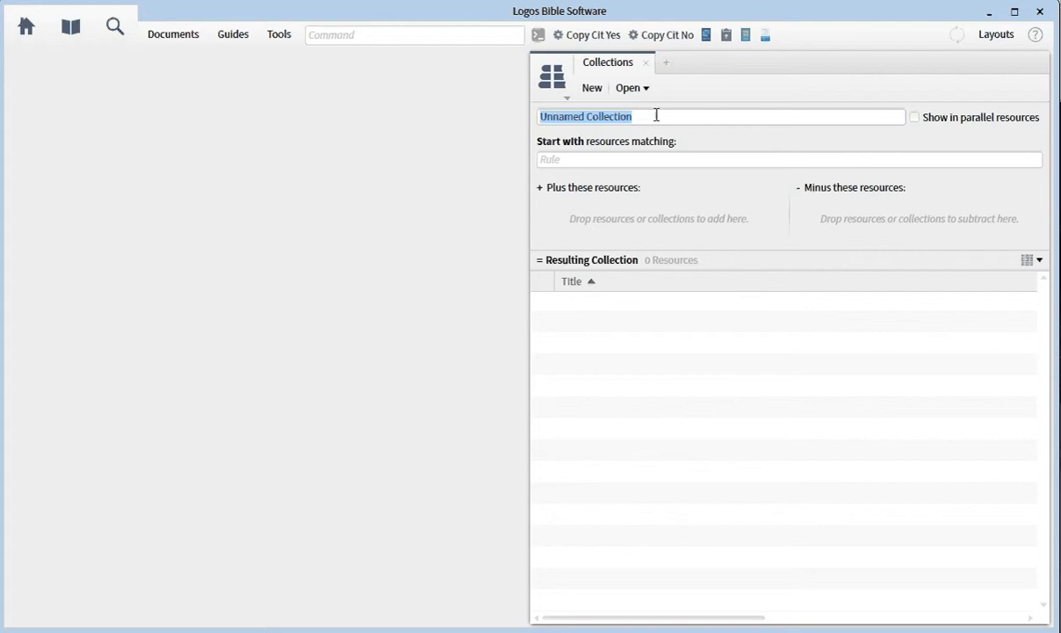
{"action": "type", "text": "Bible"}
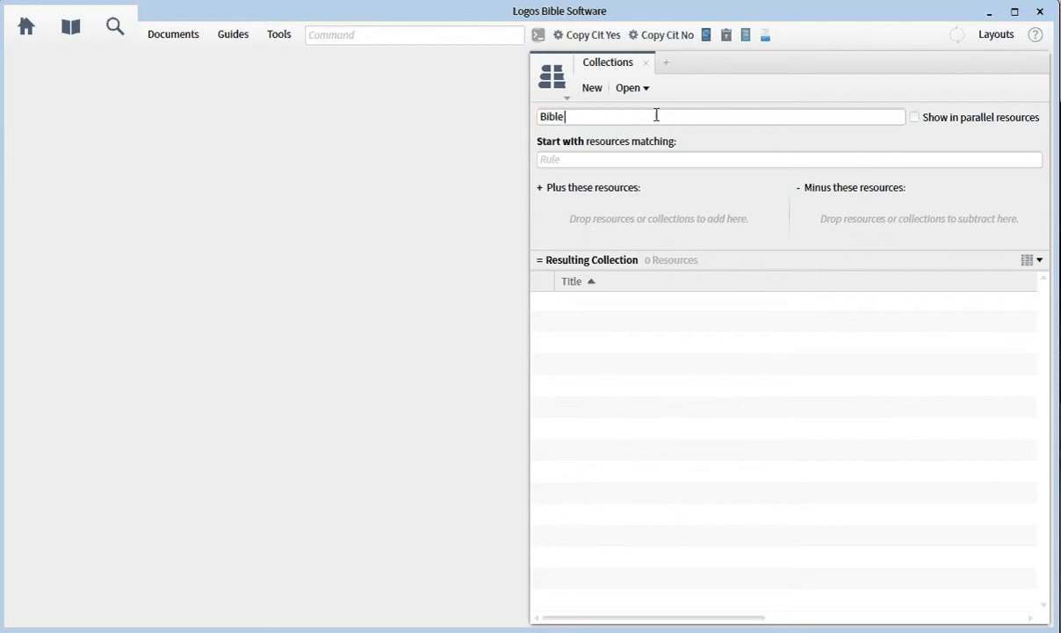
{"action": "type", "text": " Commen"}
{"action": "type", "text": "taries"}
{"action": "type", "text": " Spa"}
{"action": "type", "text": "n"}
Step: Set the collection's starting rule to match resources with "Bible Commentary"
{"action": "left_click", "coordinate": [614, 159]}
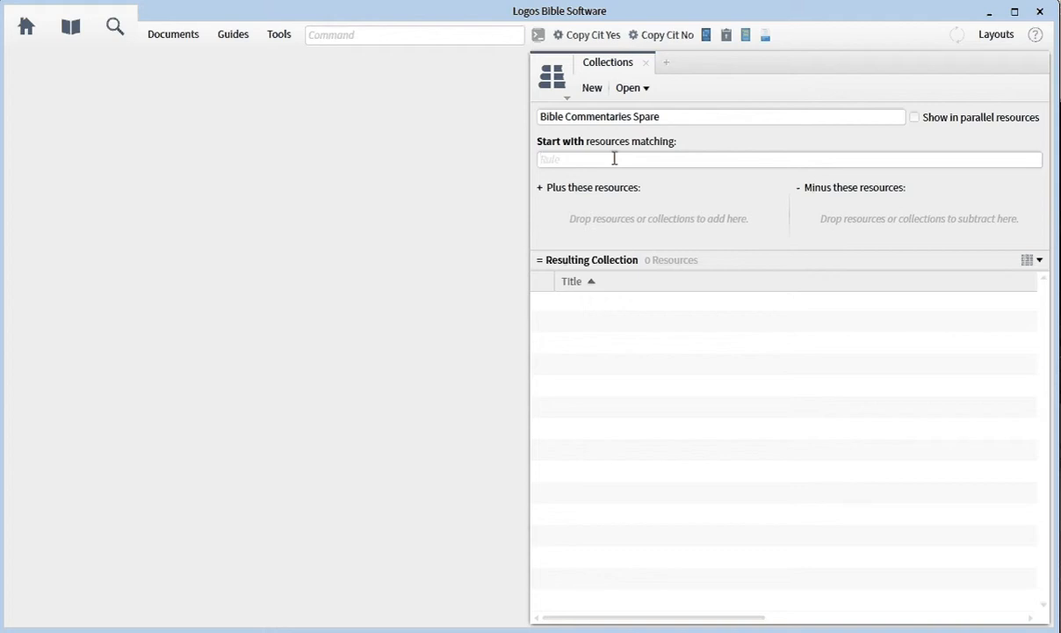
{"action": "type", "text": "Bib"}
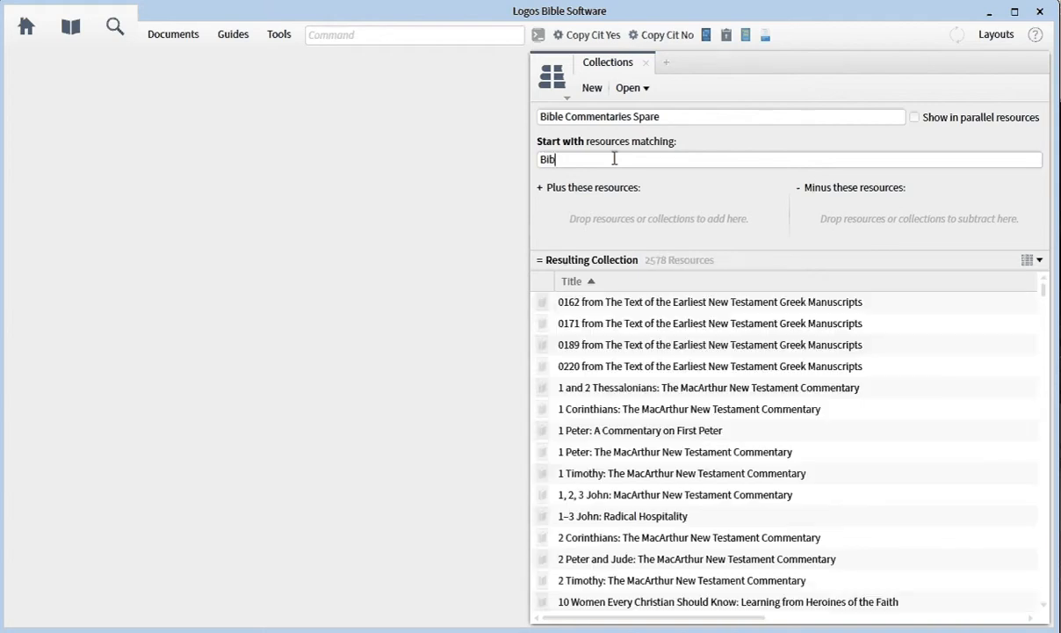
{"action": "type", "text": "le C"}
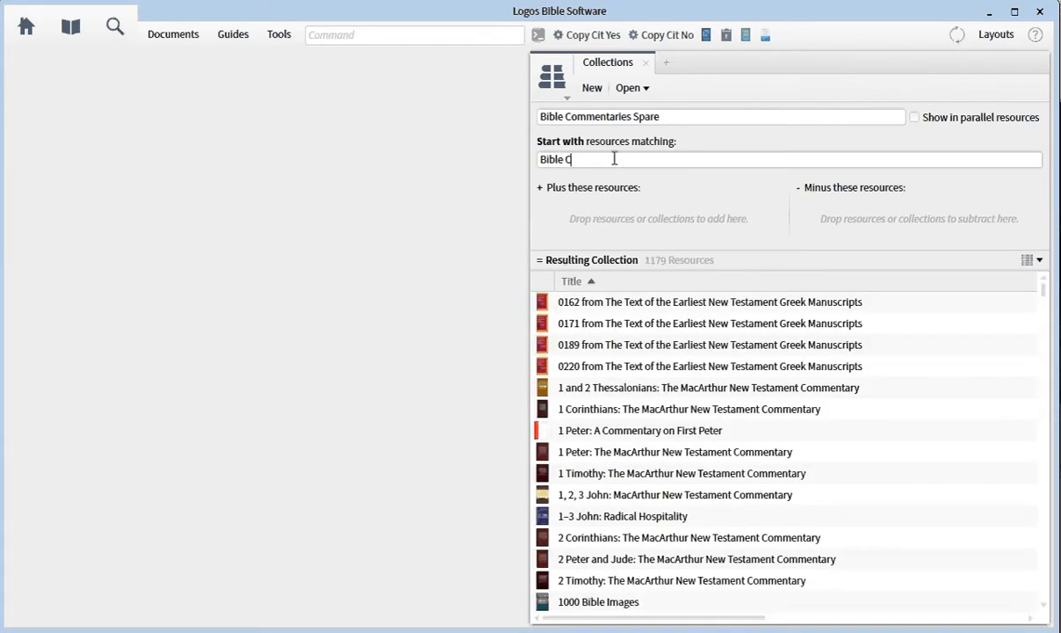
{"action": "type", "text": "ommentary"}
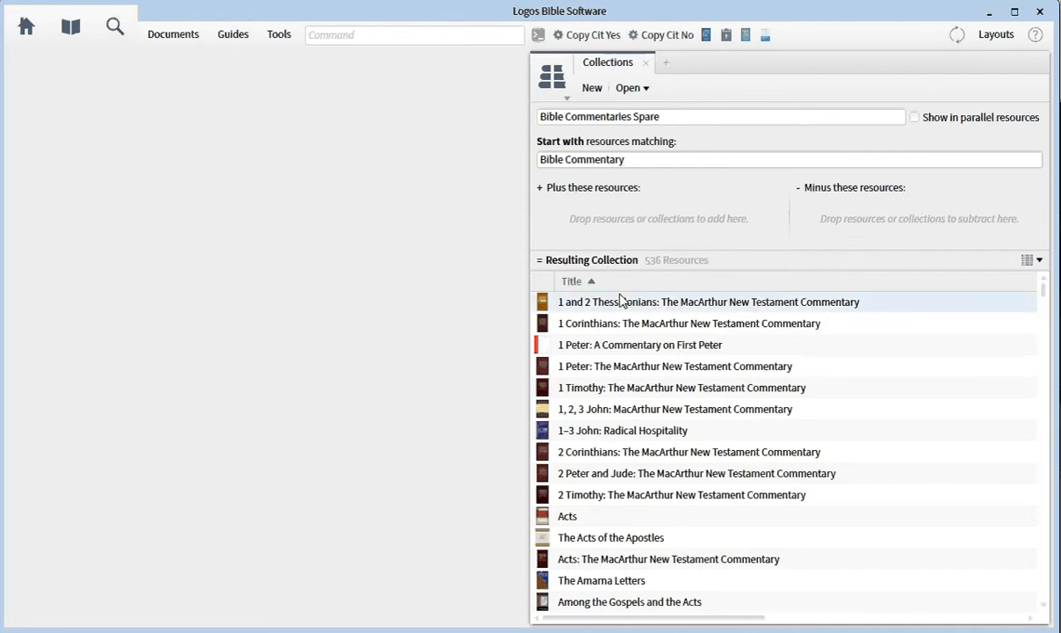
Step: Look through the titles in the resulting collection, checking the details of a Baker Exegetical Commentary volume
{"action": "mouse_move", "coordinate": [626, 321]}
{"action": "scroll", "coordinate": [626, 321], "scroll_direction": "down", "scroll_amount": 5}
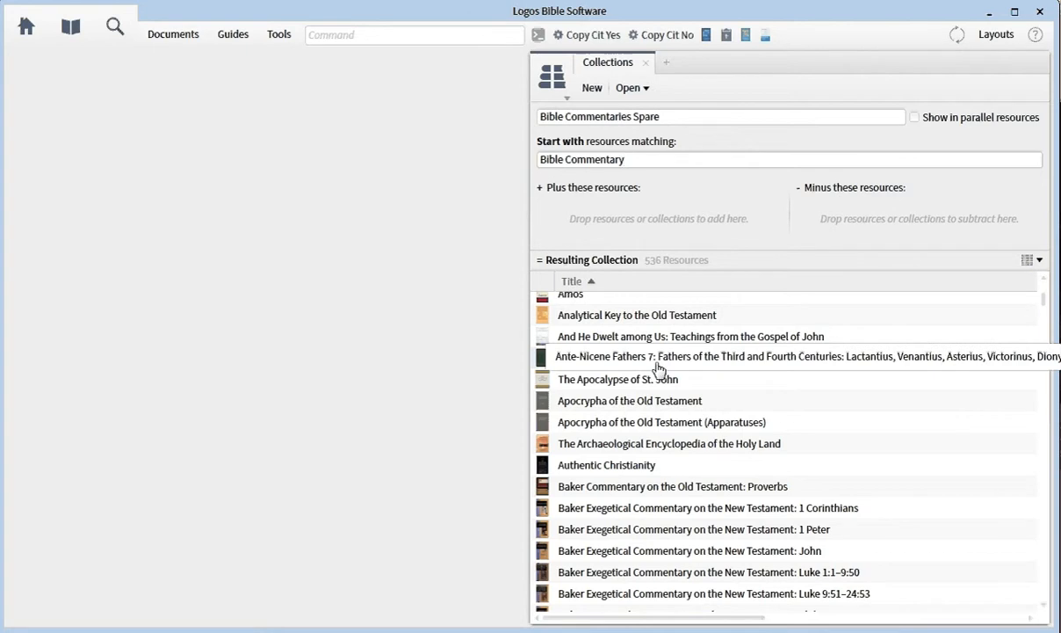
{"action": "scroll", "coordinate": [654, 369], "scroll_direction": "down", "scroll_amount": 5}
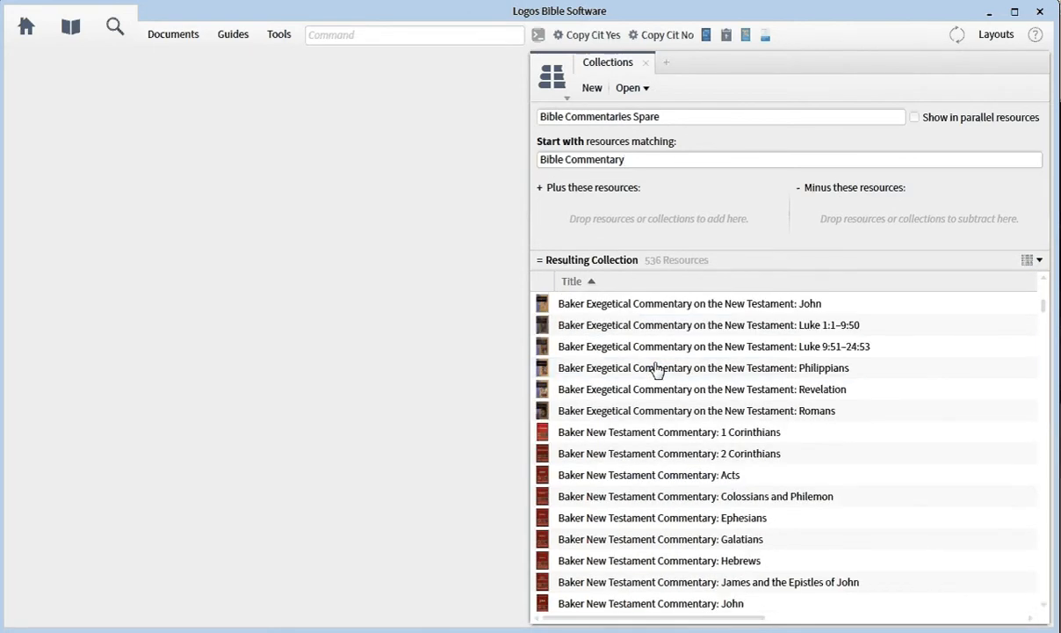
{"action": "scroll", "coordinate": [658, 370], "scroll_direction": "up", "scroll_amount": 1}
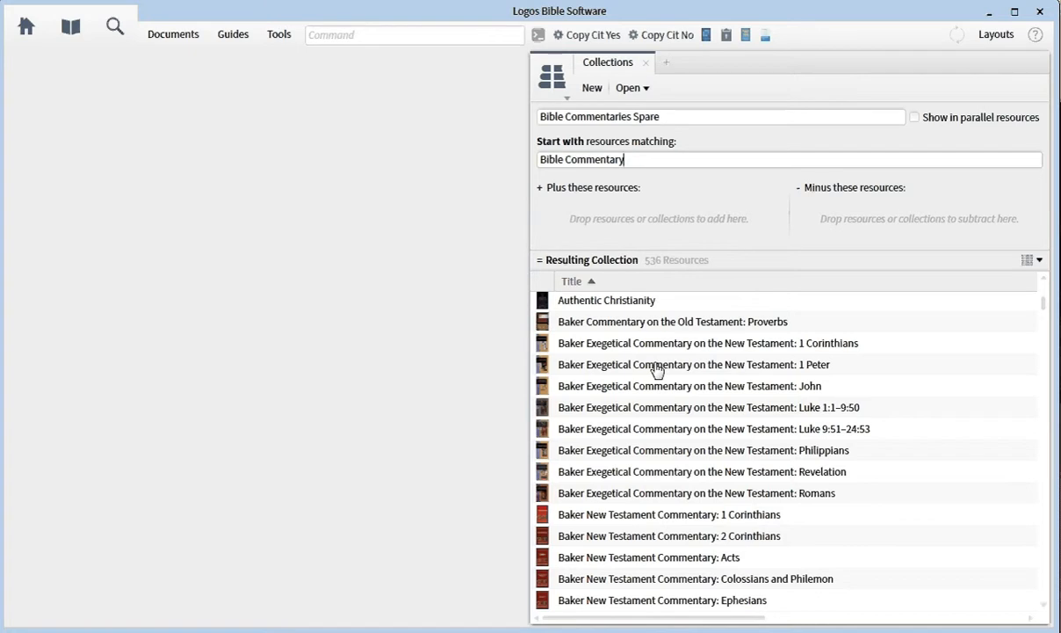
{"action": "mouse_move", "coordinate": [657, 369]}
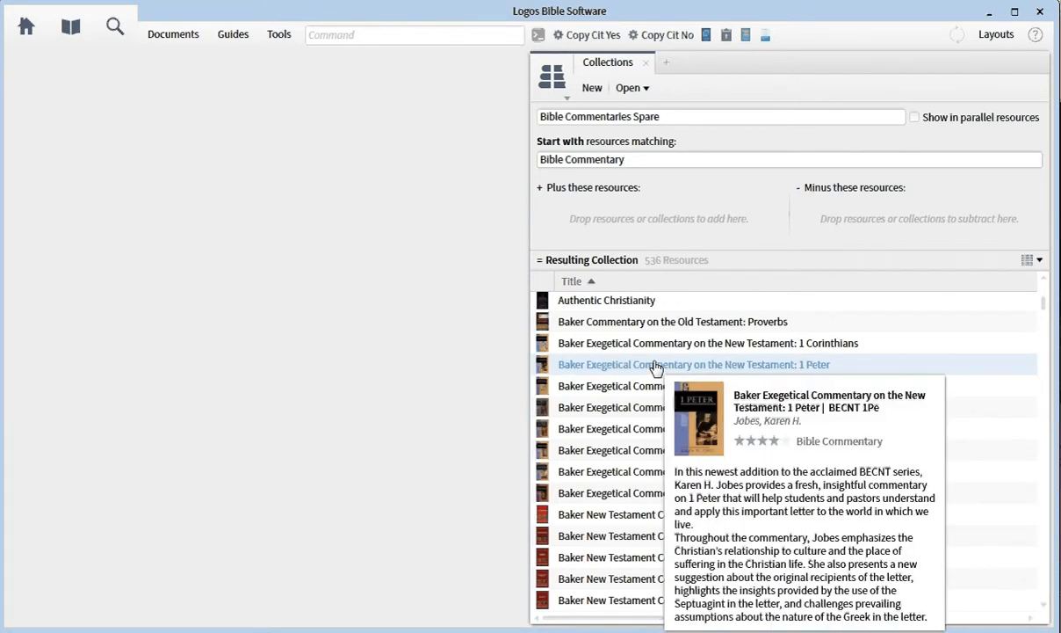
{"action": "scroll", "coordinate": [648, 373], "scroll_direction": "down", "scroll_amount": 8}
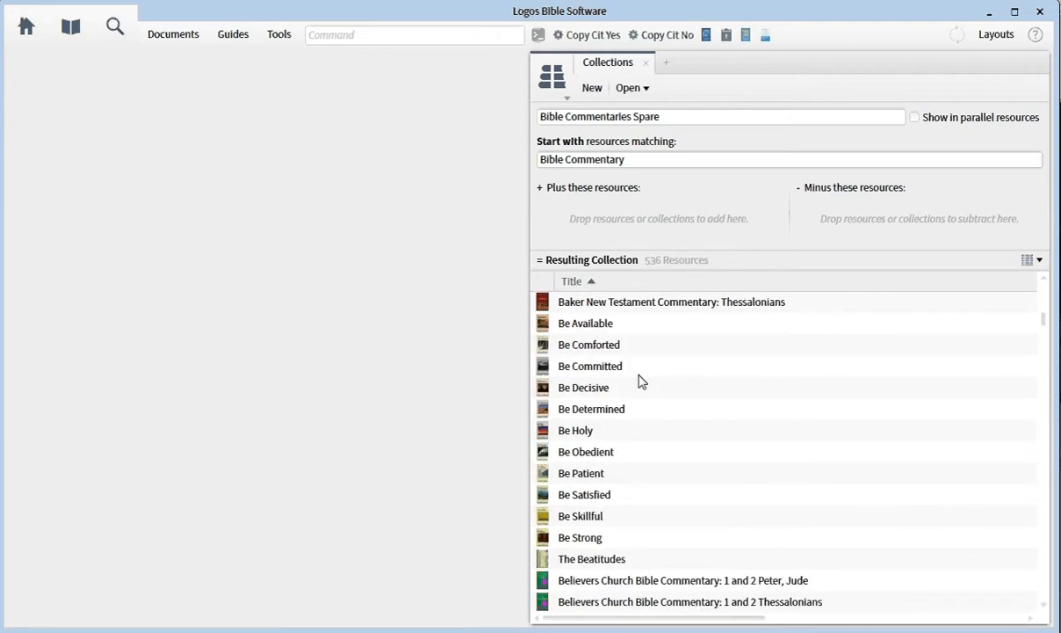
{"action": "scroll", "coordinate": [640, 380], "scroll_direction": "down", "scroll_amount": 3}
{"action": "scroll", "coordinate": [639, 380], "scroll_direction": "up", "scroll_amount": 4}
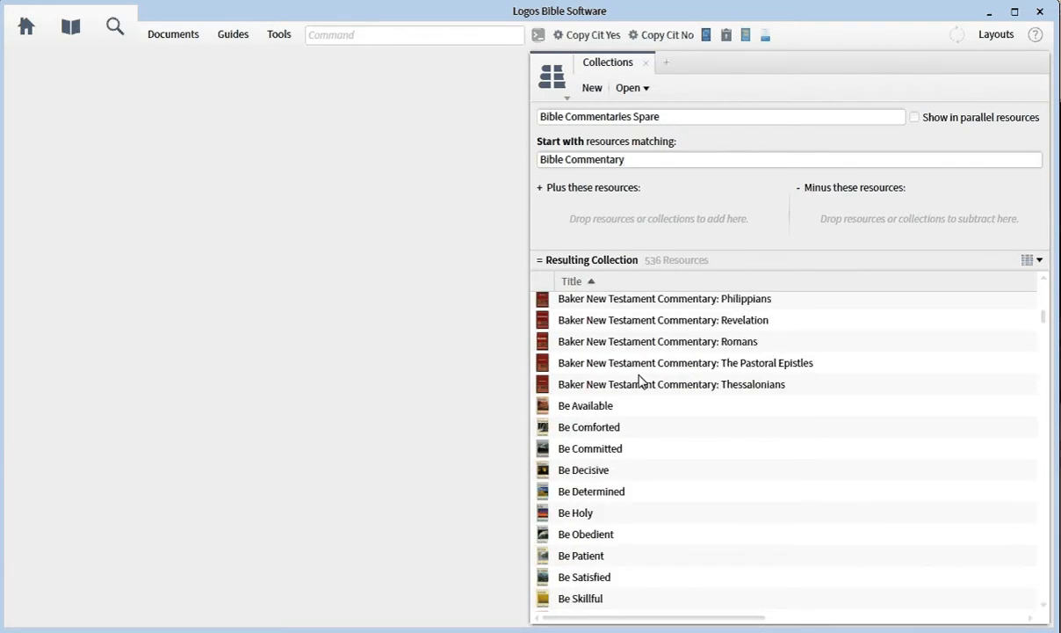
Step: Exclude the book "Be Available" from the collection by adding it to the resources to subtract
{"action": "scroll", "coordinate": [640, 379], "scroll_direction": "down", "scroll_amount": 2}
{"action": "mouse_move", "coordinate": [570, 325]}
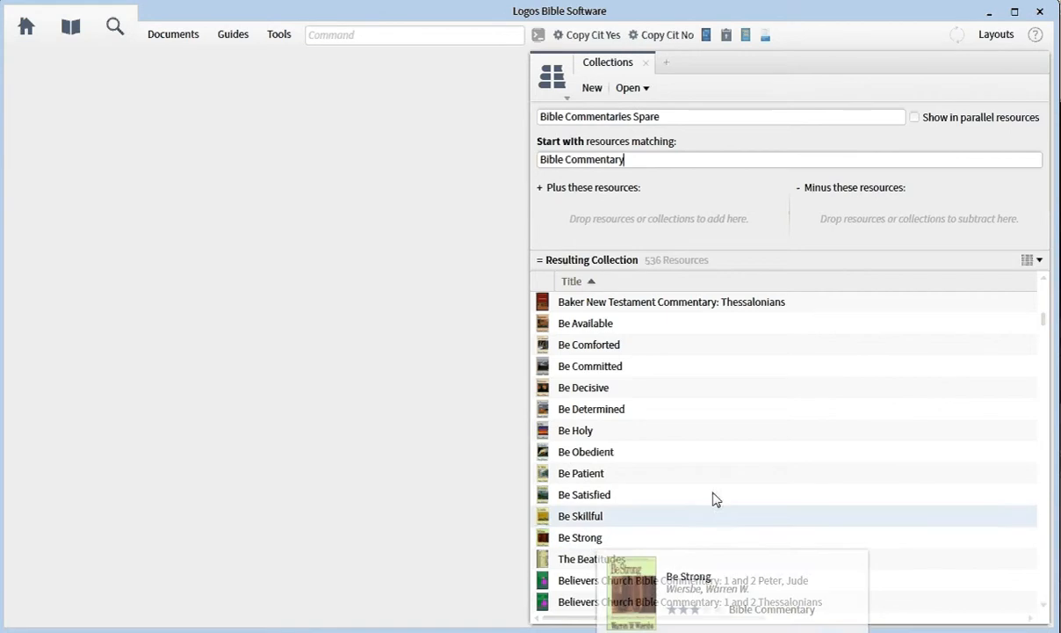
{"action": "mouse_move", "coordinate": [769, 435]}
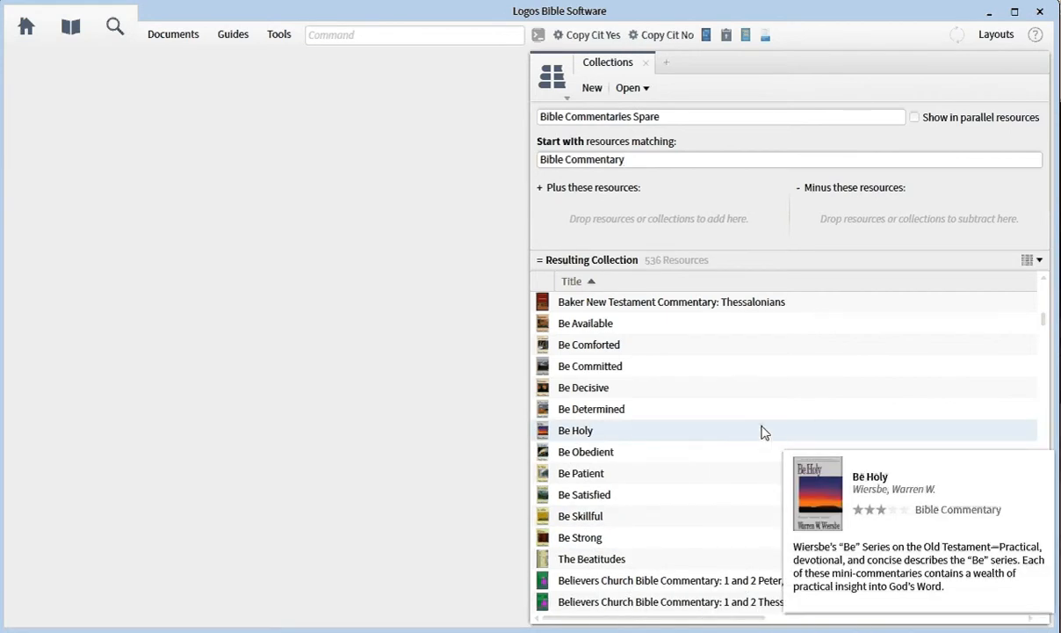
{"action": "mouse_move", "coordinate": [685, 387]}
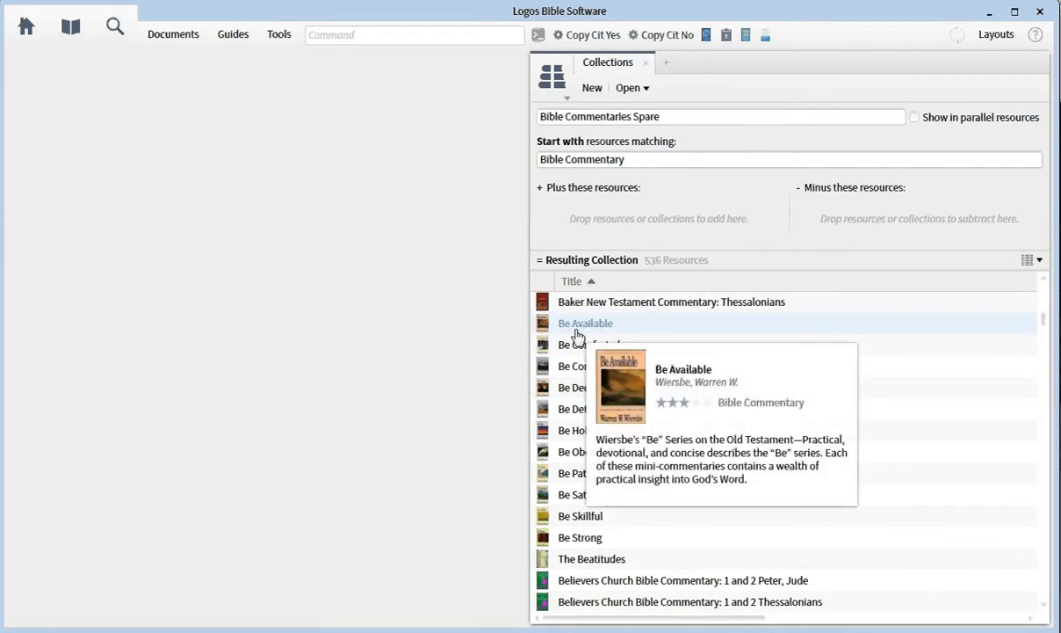
{"action": "left_click_drag", "start_coordinate": [577, 335], "coordinate": [878, 212]}
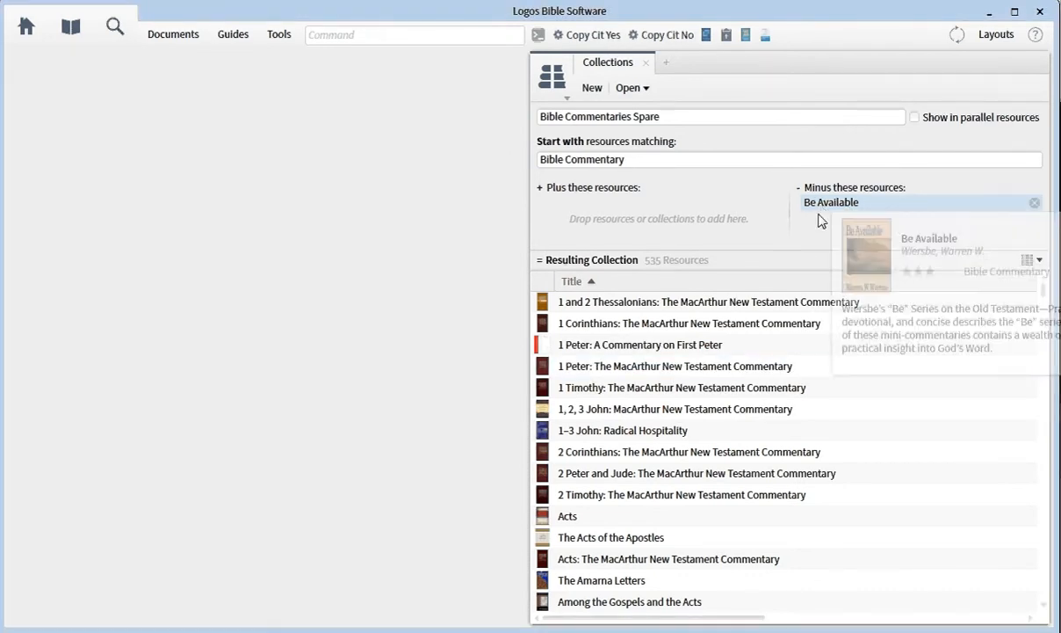
Step: Open the library beside the collection and review the resources grouped under the Commentary type, then collapse that group
{"action": "mouse_move", "coordinate": [831, 370]}
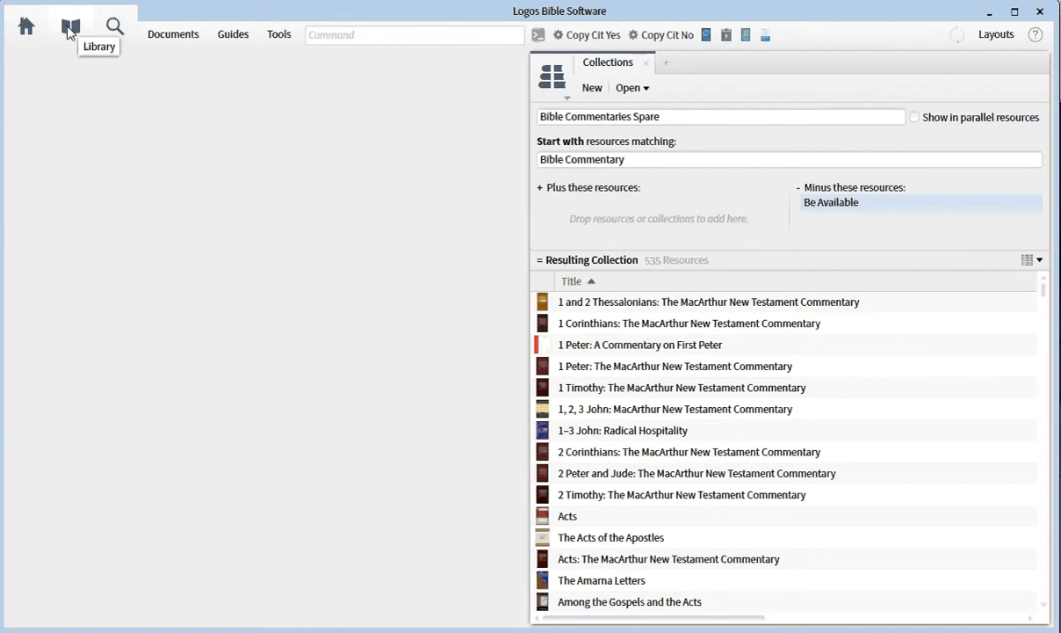
{"action": "left_click", "coordinate": [70, 33]}
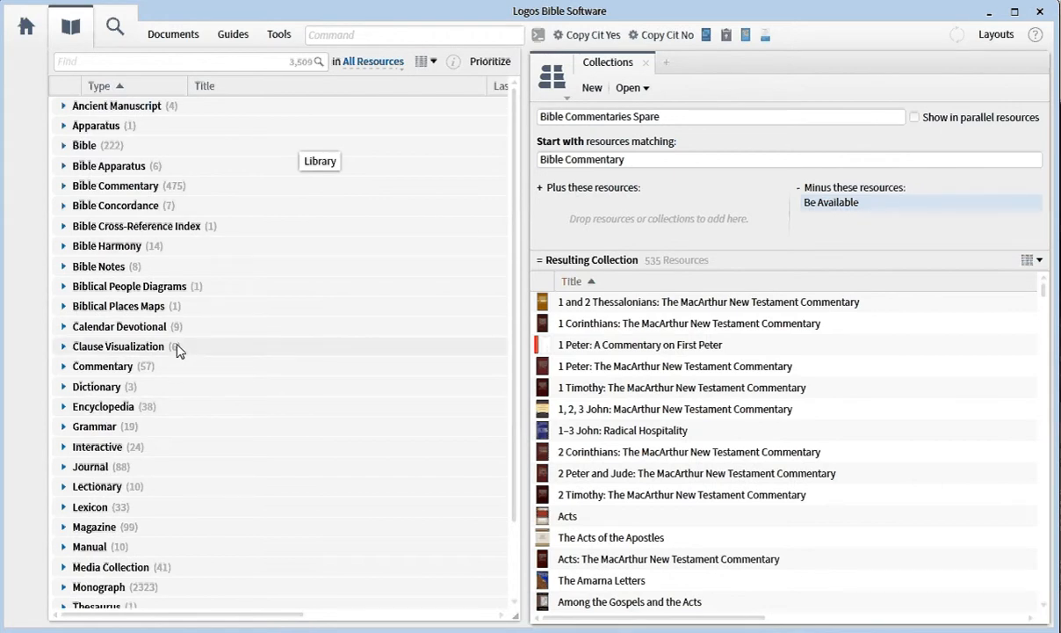
{"action": "scroll", "coordinate": [161, 336], "scroll_direction": "down", "scroll_amount": 1}
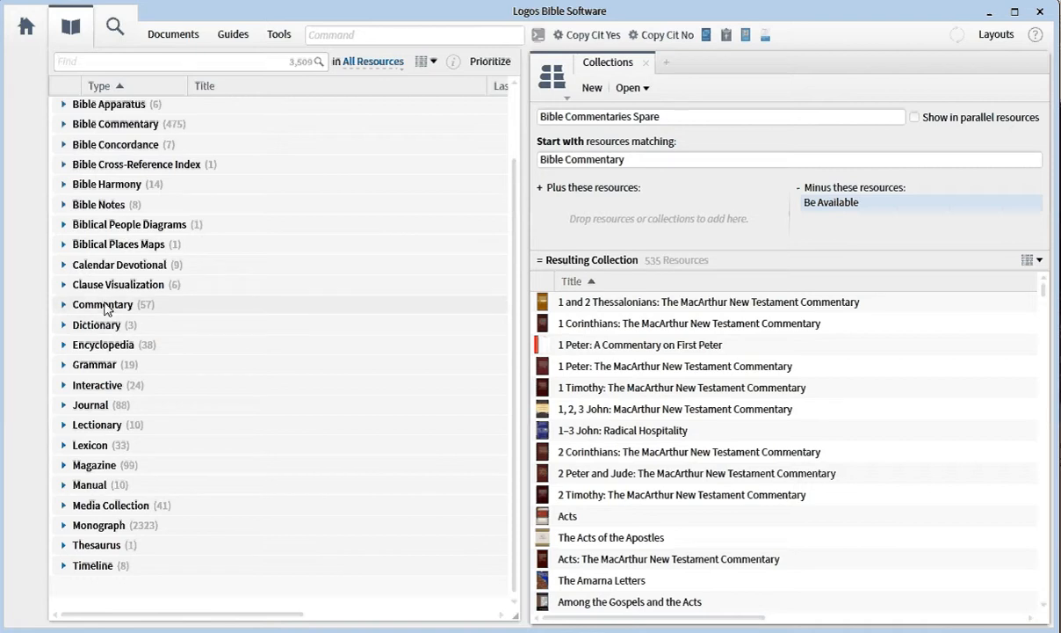
{"action": "left_click", "coordinate": [64, 305]}
{"action": "scroll", "coordinate": [245, 349], "scroll_direction": "down", "scroll_amount": 5}
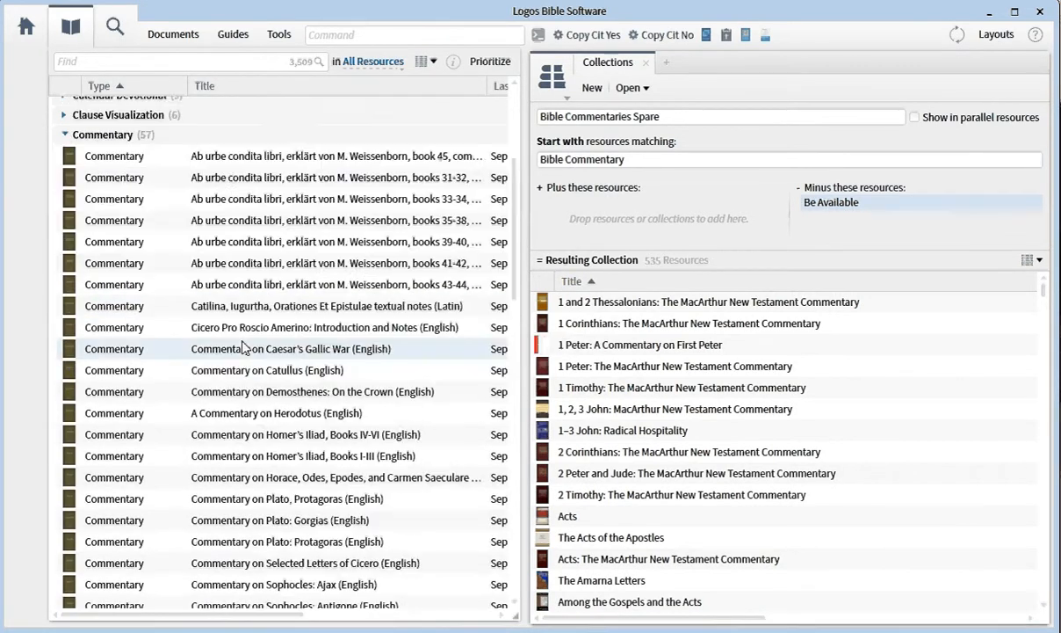
{"action": "scroll", "coordinate": [245, 348], "scroll_direction": "down", "scroll_amount": 4}
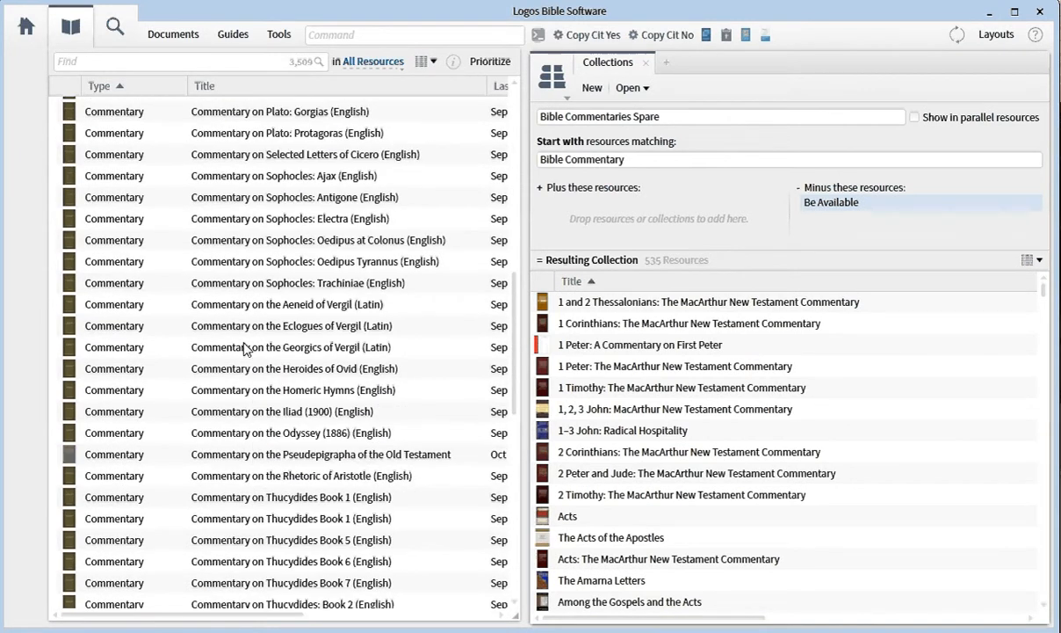
{"action": "scroll", "coordinate": [247, 349], "scroll_direction": "down", "scroll_amount": 4}
{"action": "scroll", "coordinate": [247, 349], "scroll_direction": "up", "scroll_amount": 4}
{"action": "mouse_move", "coordinate": [247, 349]}
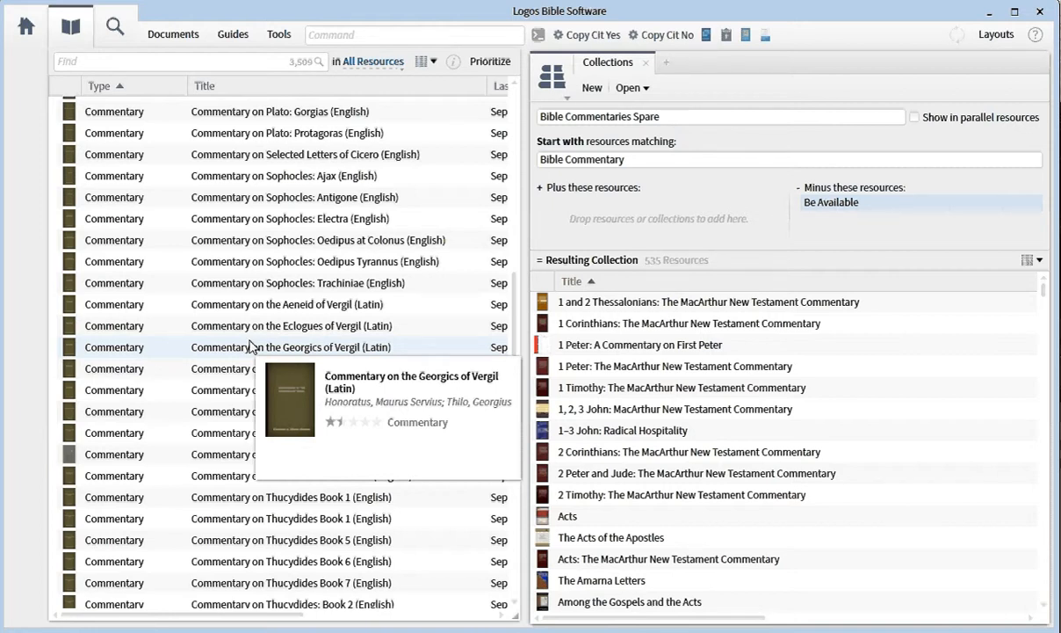
{"action": "scroll", "coordinate": [251, 345], "scroll_direction": "up", "scroll_amount": 2}
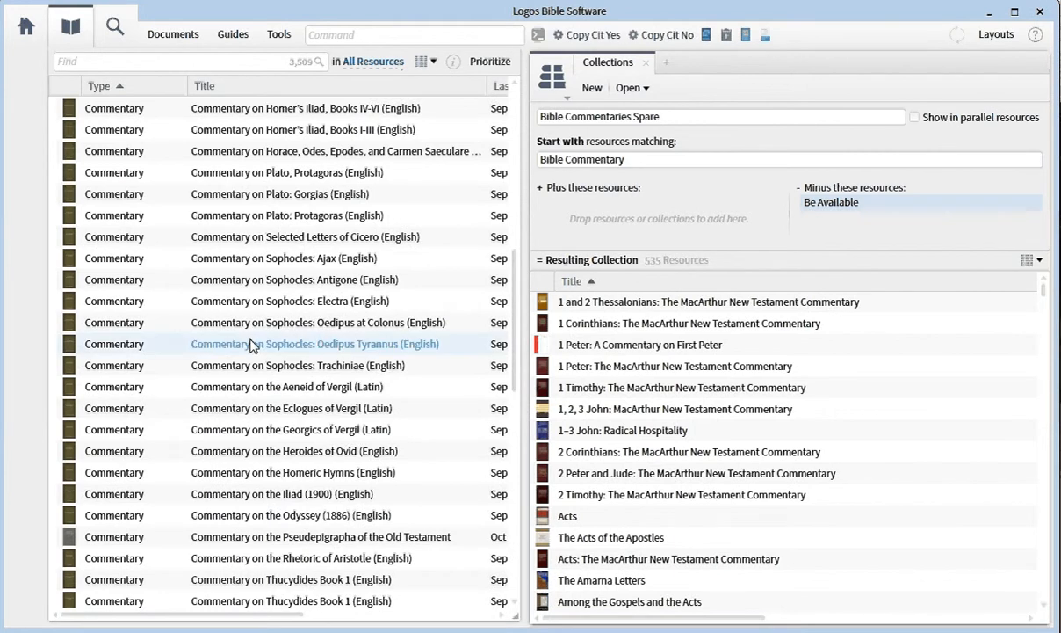
{"action": "scroll", "coordinate": [250, 345], "scroll_direction": "down", "scroll_amount": 8}
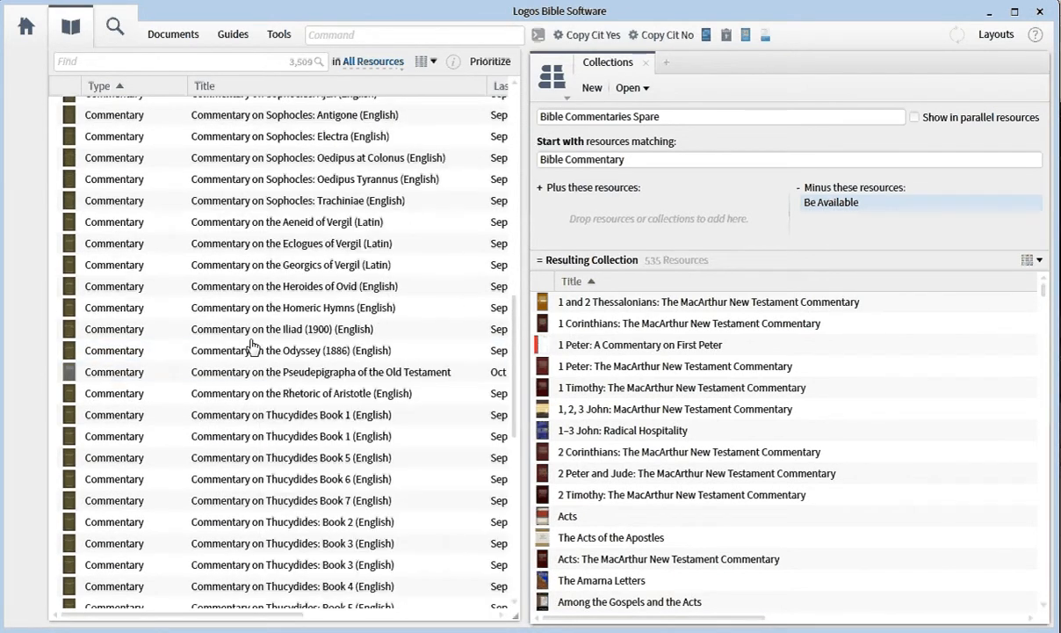
{"action": "scroll", "coordinate": [251, 345], "scroll_direction": "up", "scroll_amount": 8}
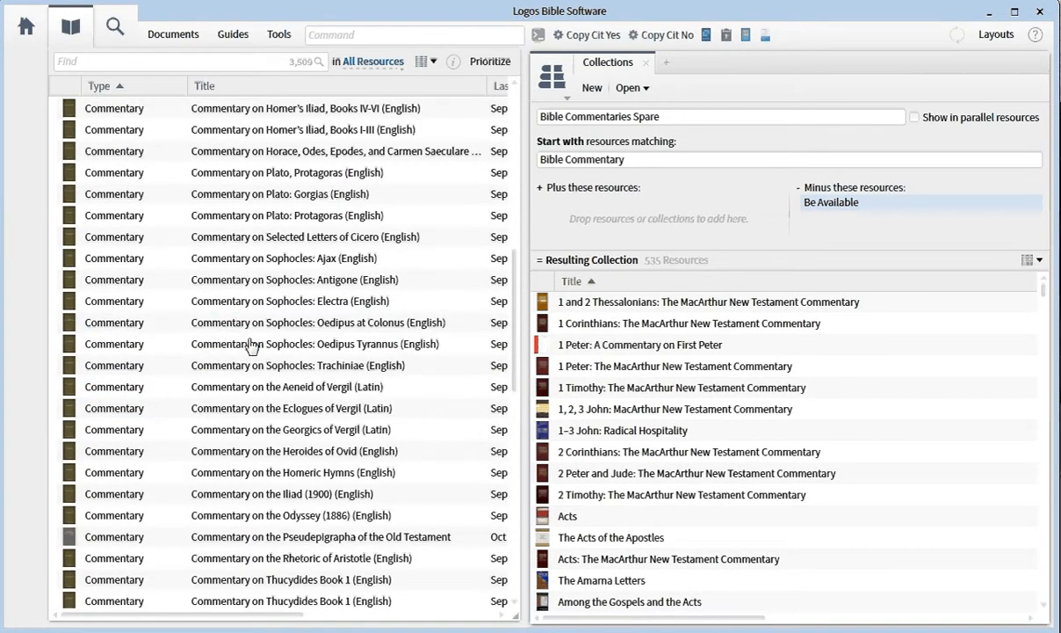
{"action": "scroll", "coordinate": [250, 346], "scroll_direction": "up", "scroll_amount": 6}
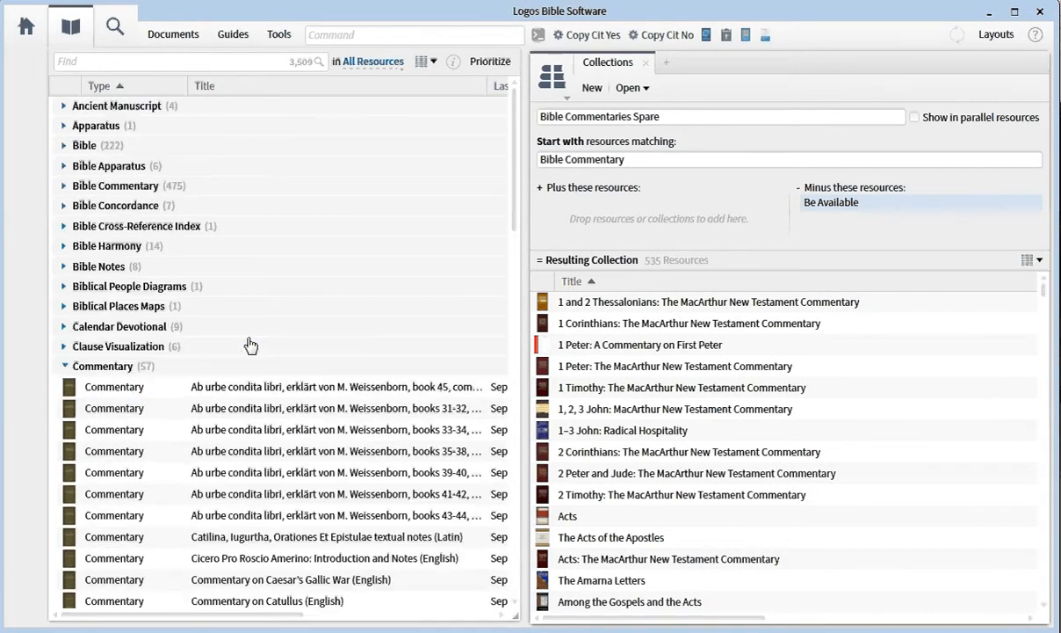
{"action": "left_click", "coordinate": [64, 365]}
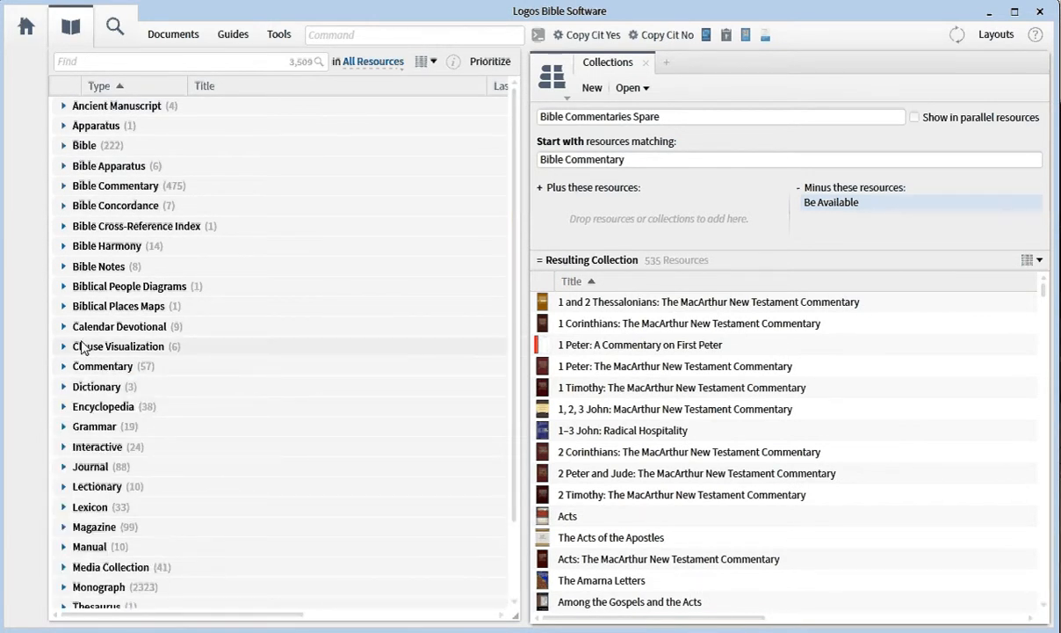
Step: Add "Horae Homileticae Vol. 13: Luke XVII to John XII" from the library's Bible Commentary group to the collection's plus resources
{"action": "left_click", "coordinate": [63, 186]}
{"action": "mouse_move", "coordinate": [279, 247]}
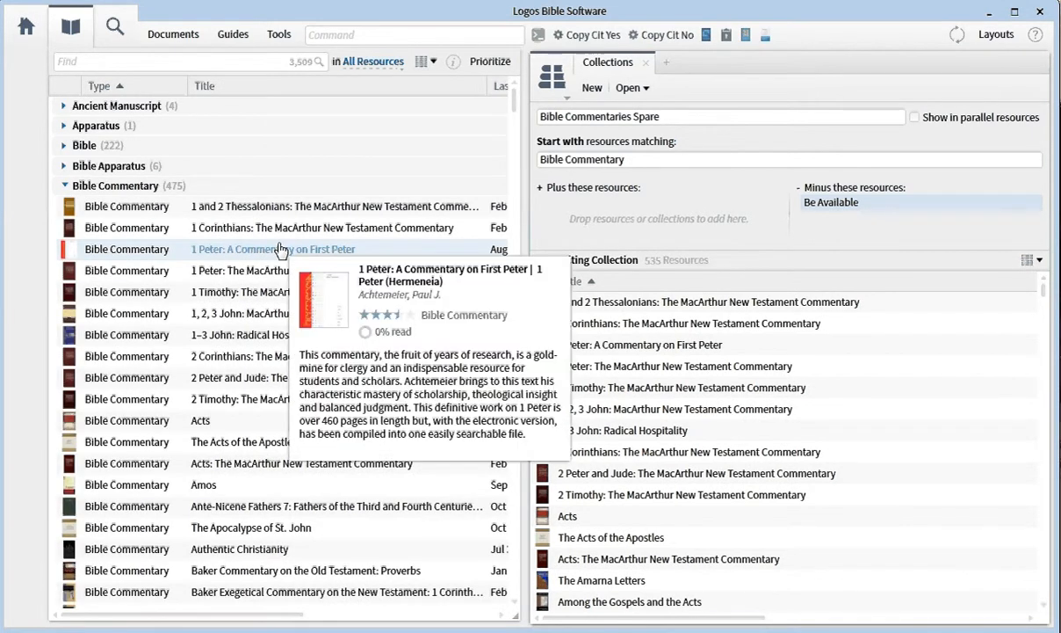
{"action": "mouse_move", "coordinate": [355, 273]}
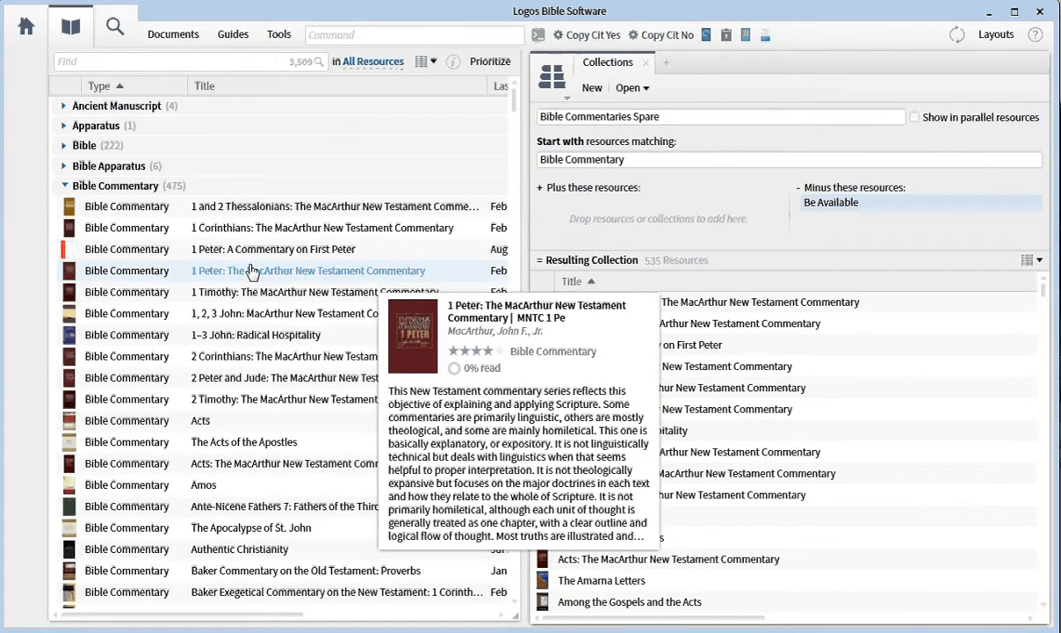
{"action": "scroll", "coordinate": [248, 268], "scroll_direction": "down", "scroll_amount": 1}
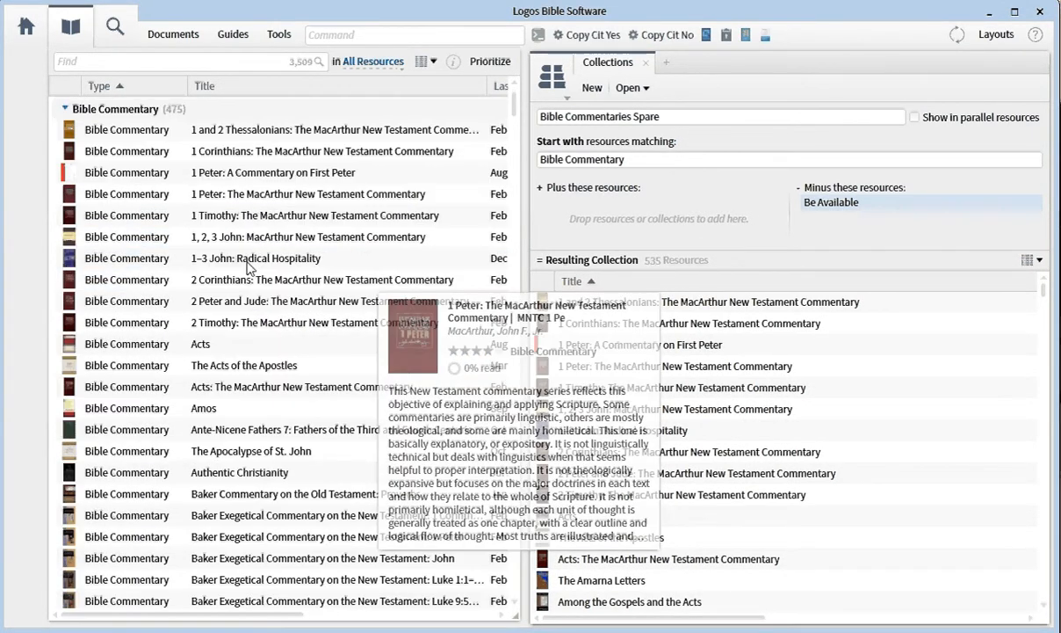
{"action": "scroll", "coordinate": [247, 268], "scroll_direction": "down", "scroll_amount": 12}
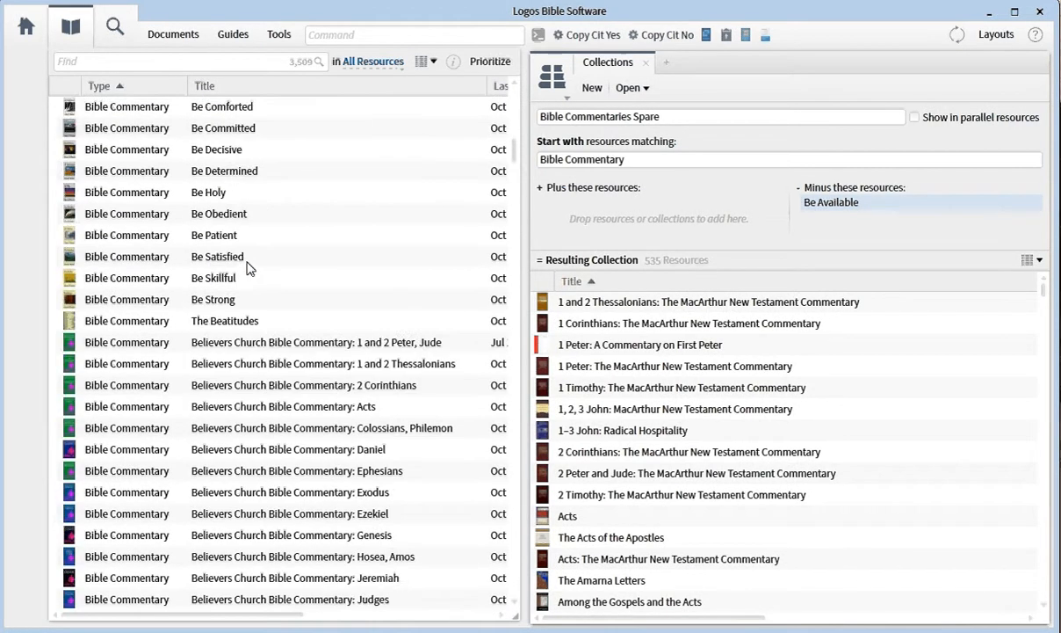
{"action": "scroll", "coordinate": [248, 267], "scroll_direction": "down", "scroll_amount": 13}
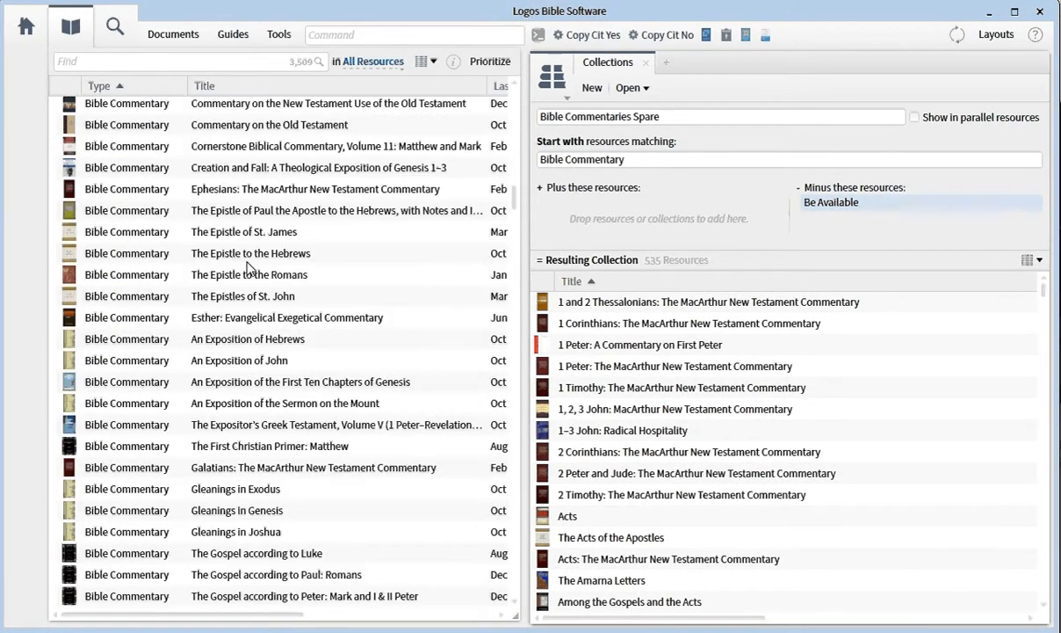
{"action": "scroll", "coordinate": [247, 268], "scroll_direction": "down", "scroll_amount": 13}
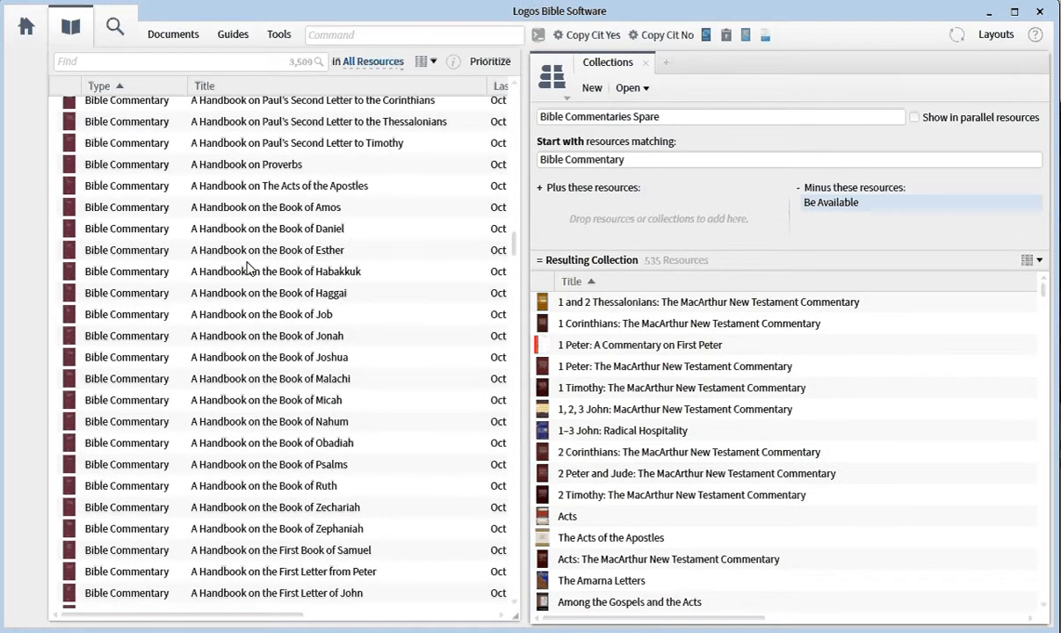
{"action": "scroll", "coordinate": [248, 268], "scroll_direction": "down", "scroll_amount": 7}
{"action": "scroll", "coordinate": [248, 268], "scroll_direction": "down", "scroll_amount": 6}
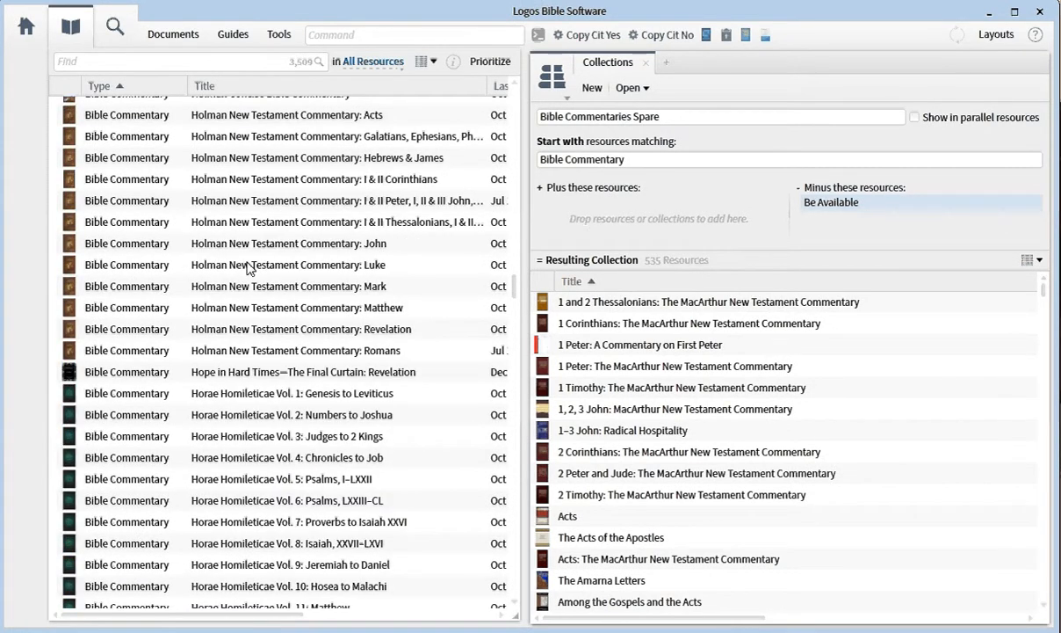
{"action": "scroll", "coordinate": [247, 268], "scroll_direction": "down", "scroll_amount": 5}
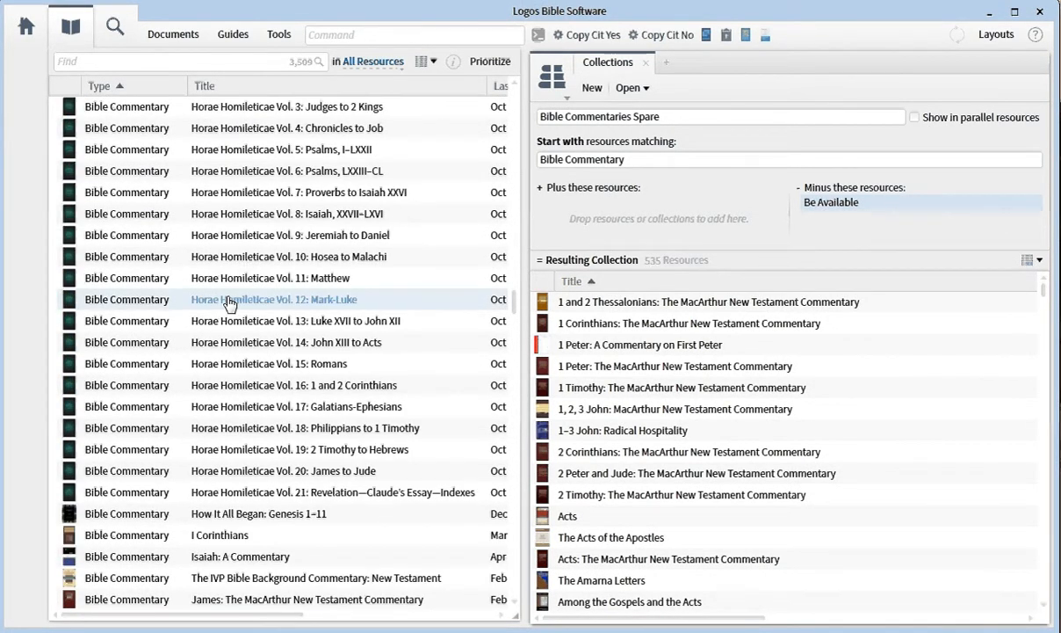
{"action": "mouse_move", "coordinate": [231, 301]}
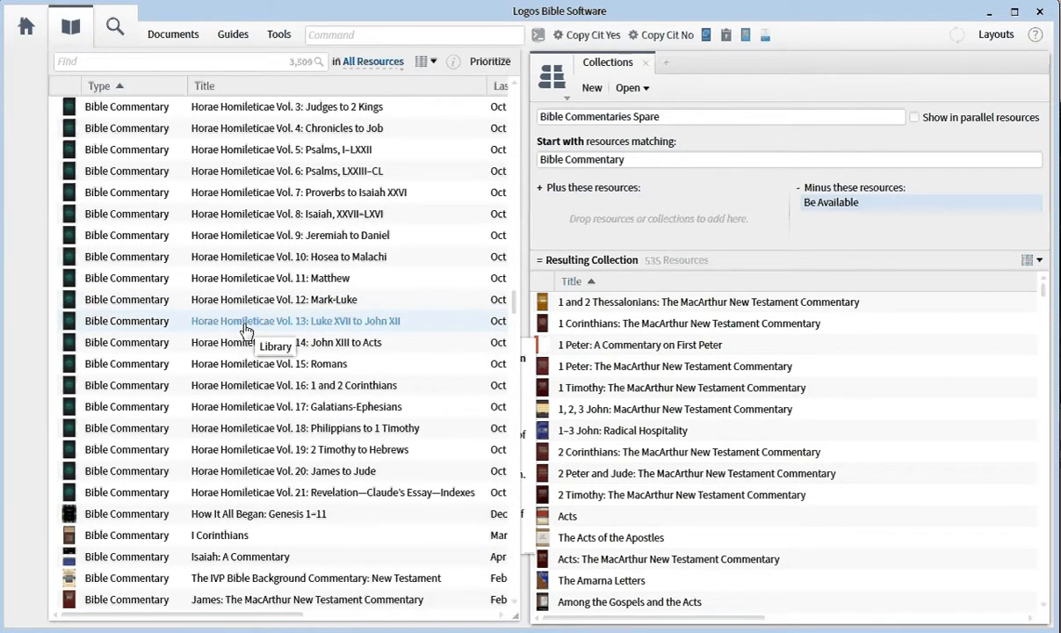
{"action": "left_click_drag", "start_coordinate": [246, 330], "coordinate": [666, 211]}
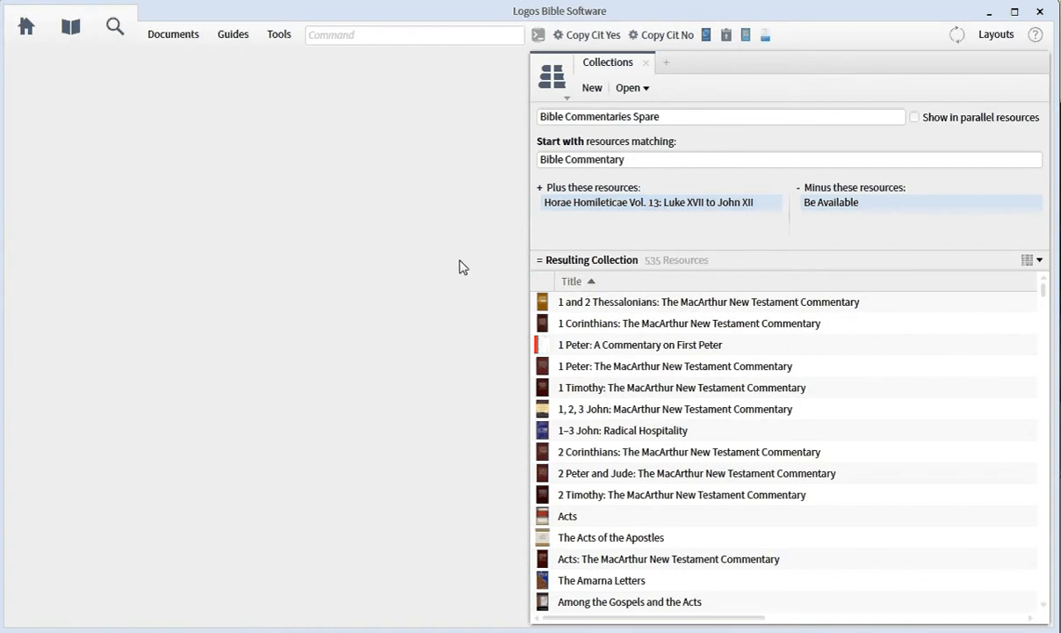
Step: Reopen the library, browse its Bible Commentary titles and check the options for opening it in a new tab or floating window, then close it
{"action": "left_click", "coordinate": [72, 34]}
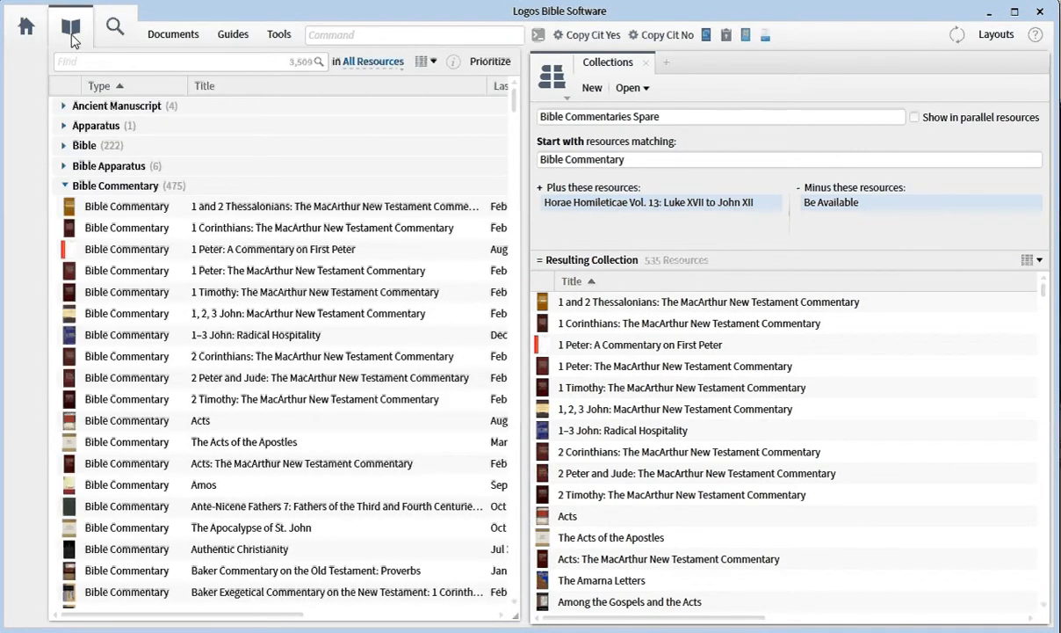
{"action": "mouse_move", "coordinate": [224, 295]}
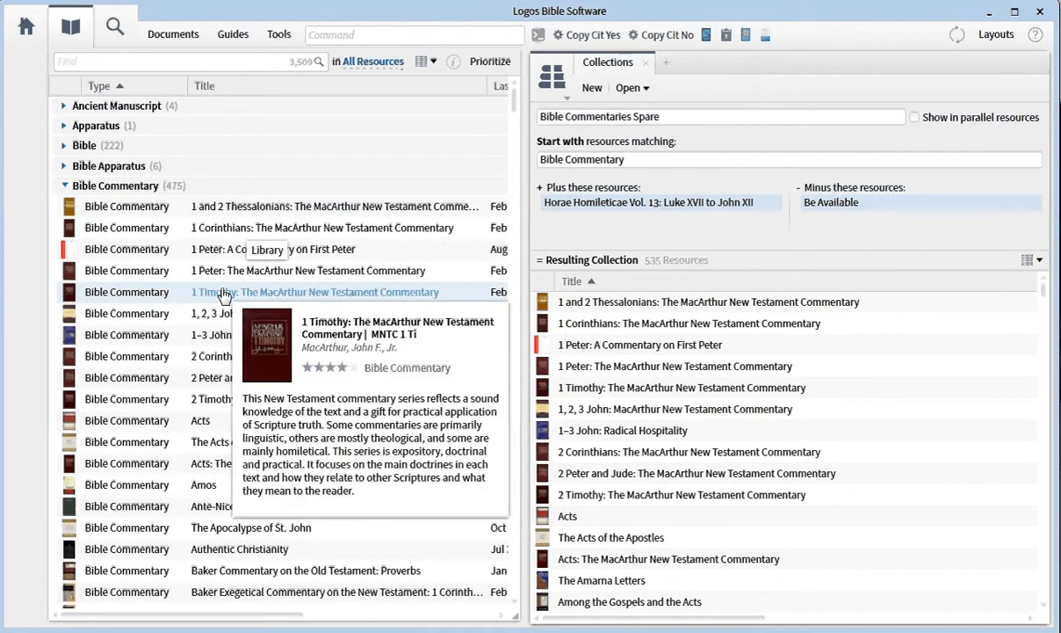
{"action": "scroll", "coordinate": [225, 296], "scroll_direction": "down", "scroll_amount": 14}
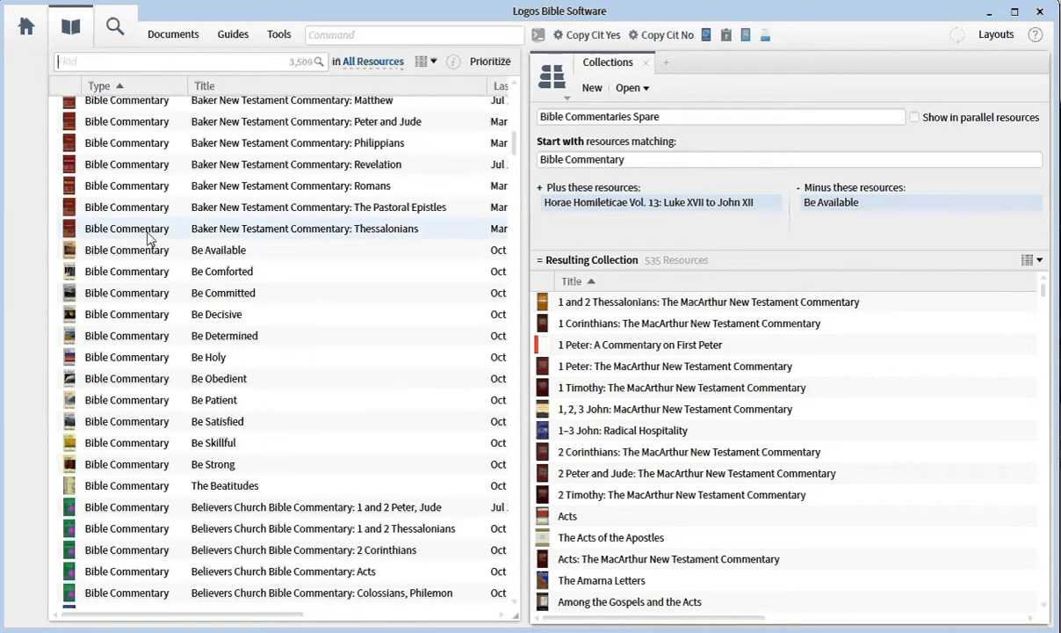
{"action": "mouse_move", "coordinate": [149, 238]}
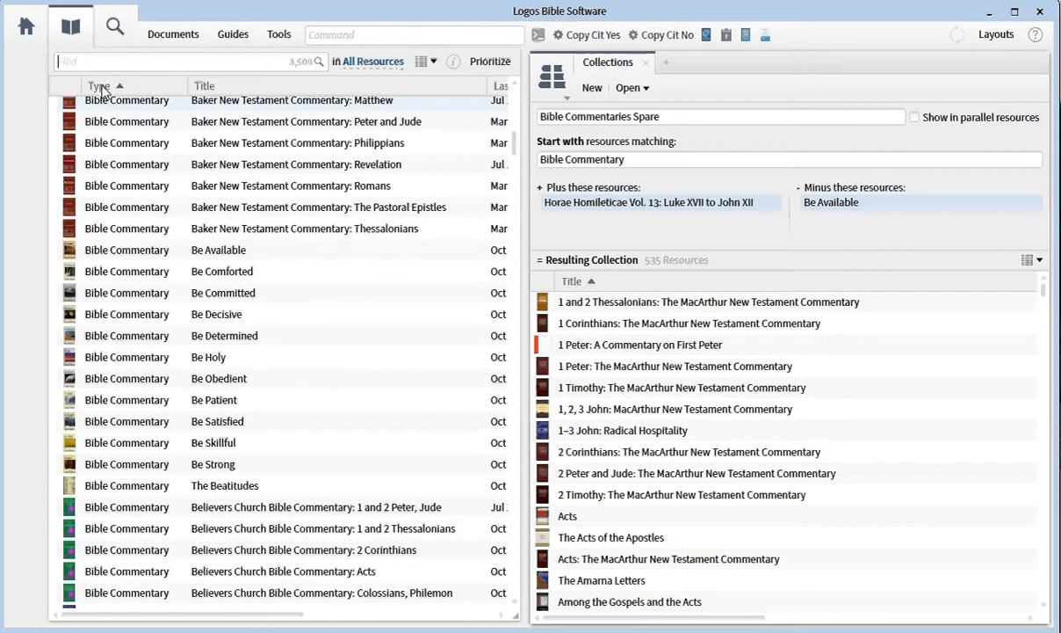
{"action": "left_click", "coordinate": [72, 40]}
{"action": "left_click", "coordinate": [72, 40]}
{"action": "mouse_move", "coordinate": [71, 40]}
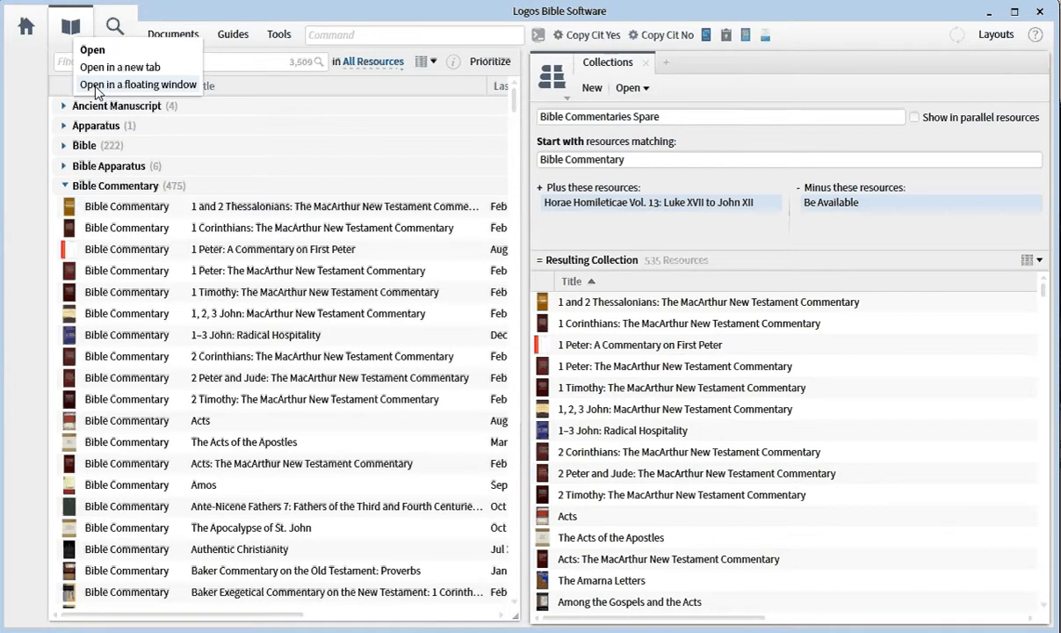
{"action": "left_click", "coordinate": [69, 31]}
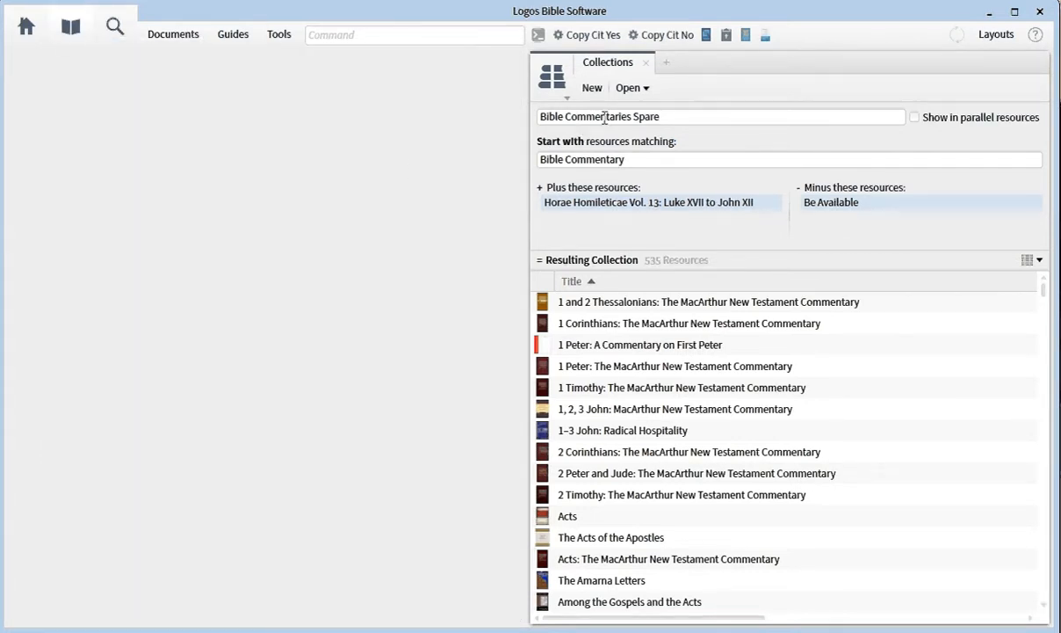
Step: Close the current collection and reopen the Collections tool
{"action": "left_click", "coordinate": [649, 65]}
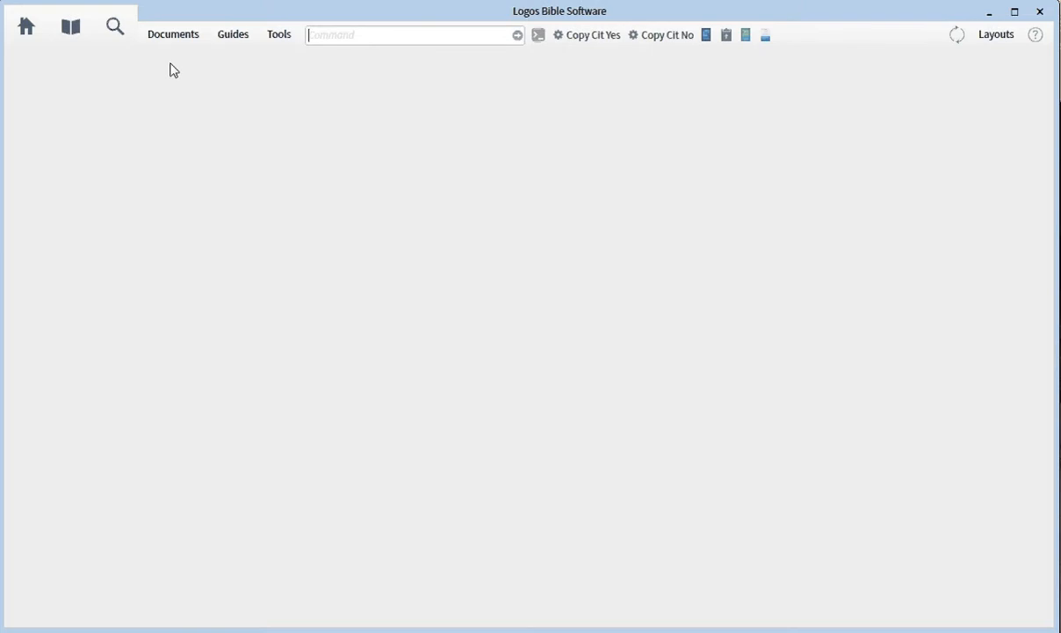
{"action": "left_click", "coordinate": [275, 41]}
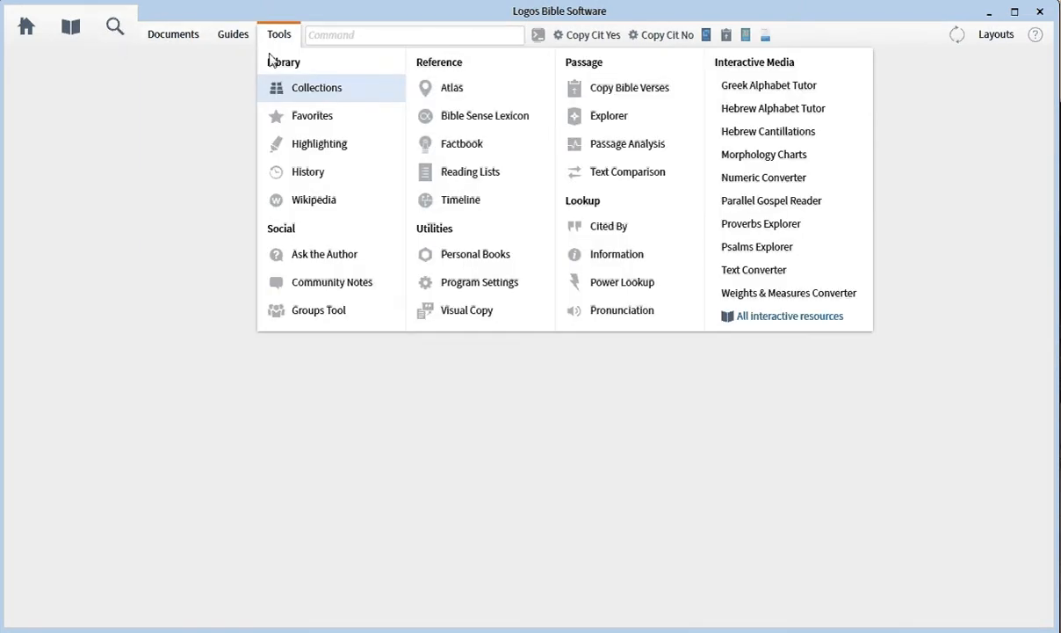
{"action": "left_click", "coordinate": [299, 91]}
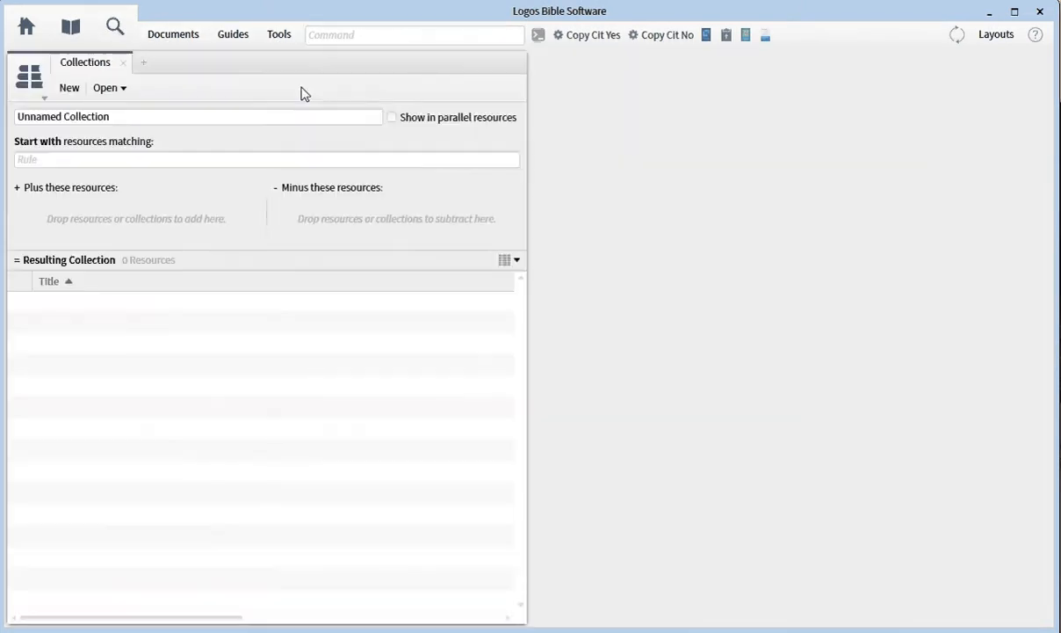
Step: Look through the list of saved collections, from the commentary collections to those for denominational streams
{"action": "left_click", "coordinate": [107, 89]}
{"action": "scroll", "coordinate": [190, 282], "scroll_direction": "down", "scroll_amount": 5}
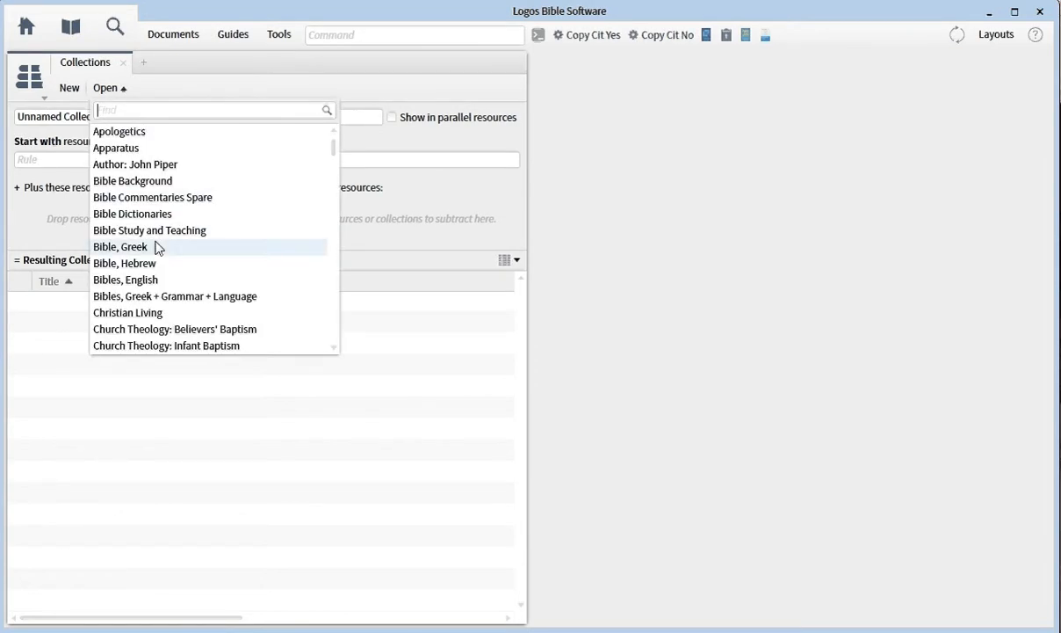
{"action": "scroll", "coordinate": [157, 248], "scroll_direction": "down", "scroll_amount": 2}
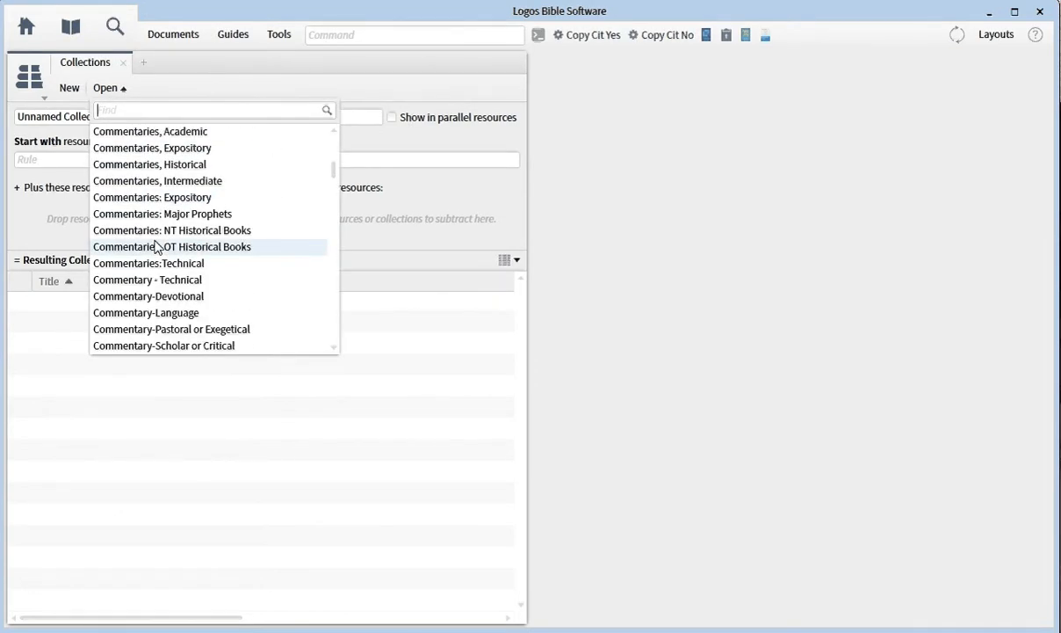
{"action": "scroll", "coordinate": [156, 248], "scroll_direction": "up", "scroll_amount": 2}
{"action": "scroll", "coordinate": [157, 247], "scroll_direction": "down", "scroll_amount": 1}
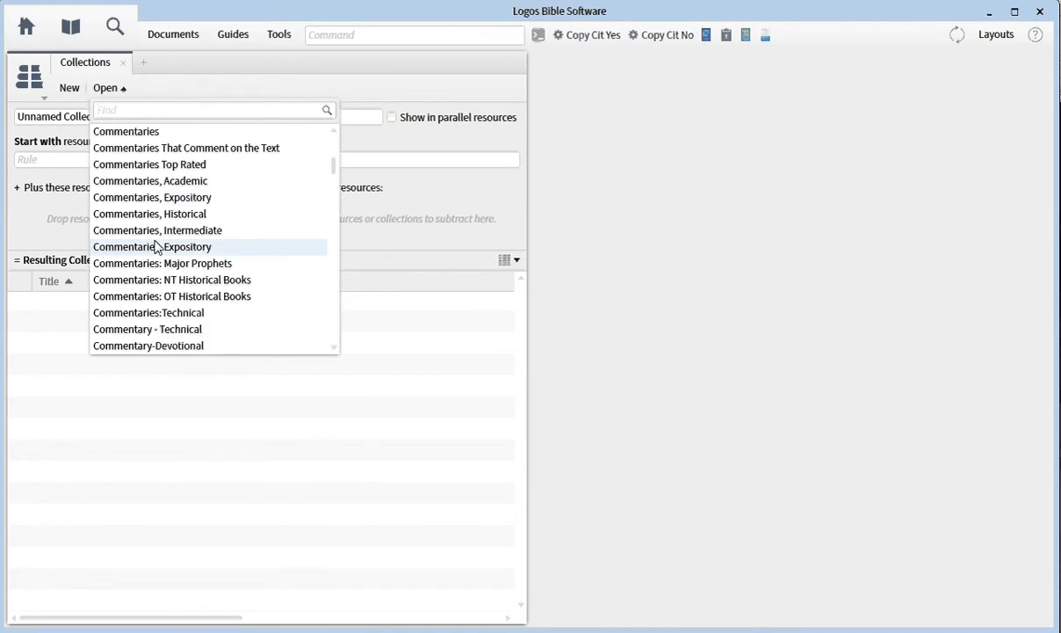
{"action": "scroll", "coordinate": [156, 248], "scroll_direction": "down", "scroll_amount": 4}
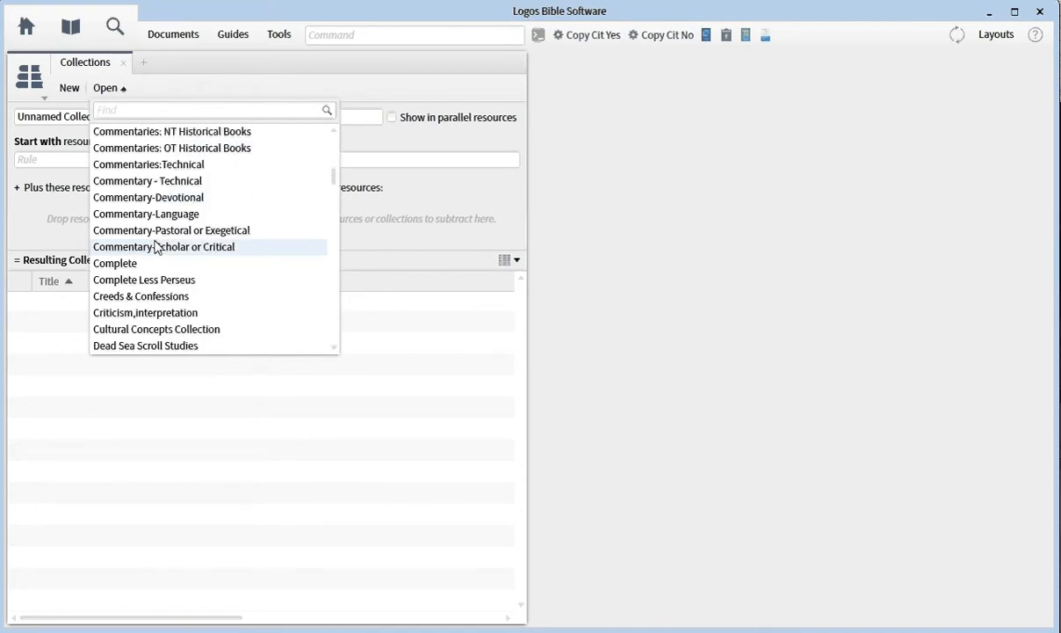
{"action": "scroll", "coordinate": [156, 247], "scroll_direction": "down", "scroll_amount": 1}
{"action": "scroll", "coordinate": [156, 248], "scroll_direction": "down", "scroll_amount": 1}
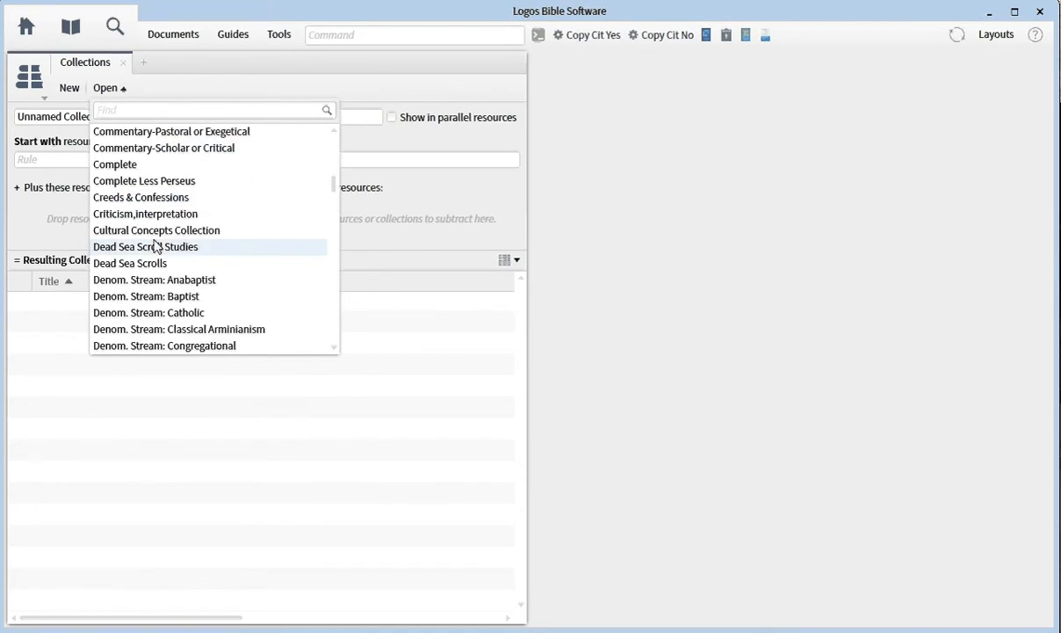
{"action": "scroll", "coordinate": [157, 248], "scroll_direction": "down", "scroll_amount": 2}
{"action": "scroll", "coordinate": [157, 247], "scroll_direction": "down", "scroll_amount": 4}
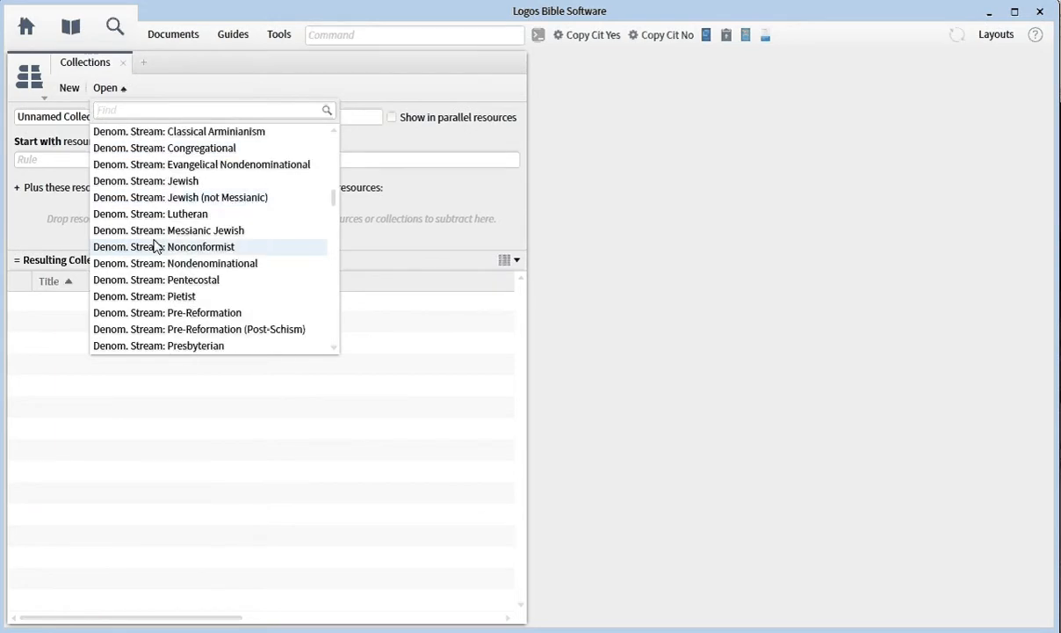
{"action": "scroll", "coordinate": [156, 247], "scroll_direction": "down", "scroll_amount": 1}
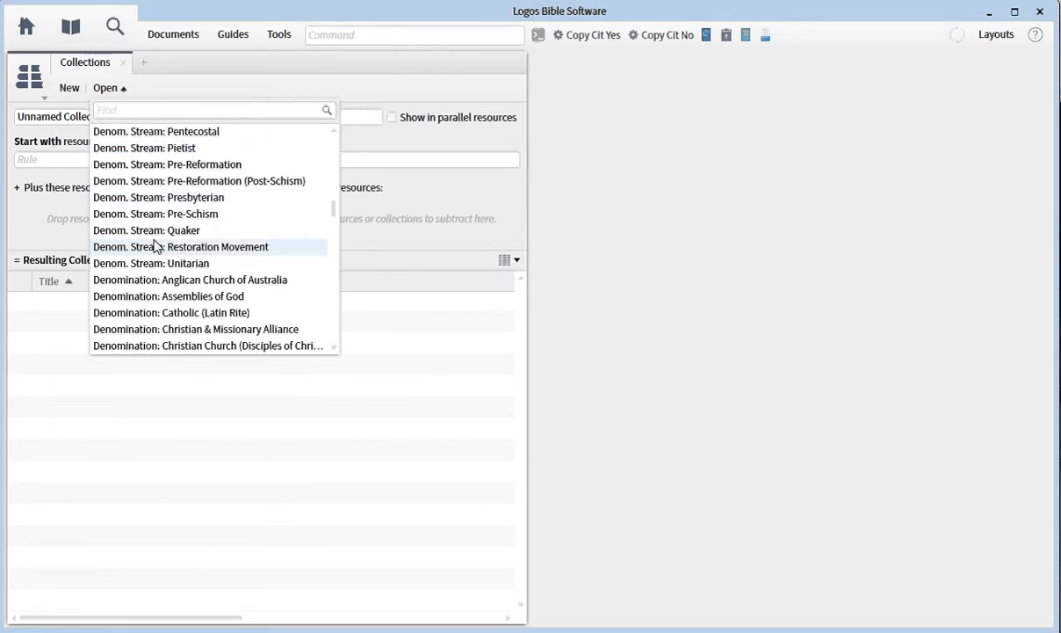
{"action": "scroll", "coordinate": [156, 248], "scroll_direction": "up", "scroll_amount": 8}
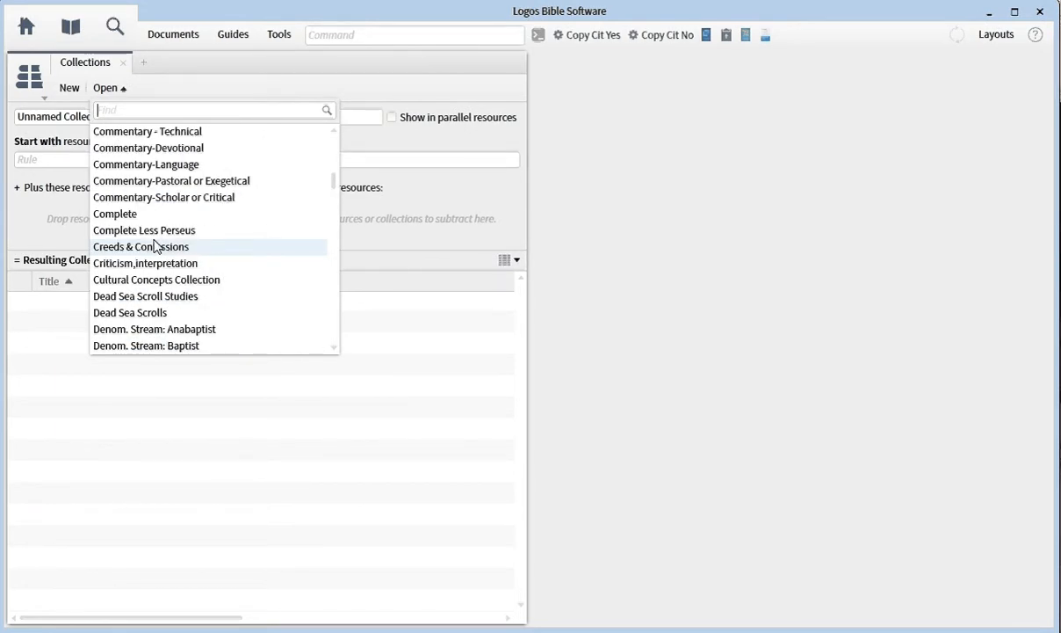
{"action": "scroll", "coordinate": [157, 248], "scroll_direction": "up", "scroll_amount": 1}
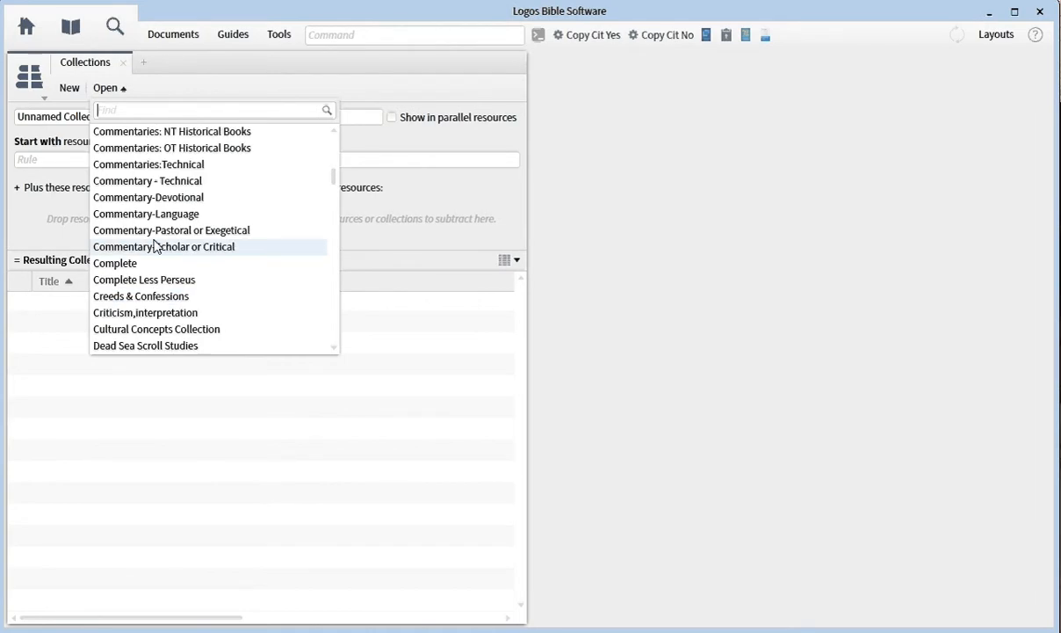
{"action": "scroll", "coordinate": [156, 248], "scroll_direction": "up", "scroll_amount": 4}
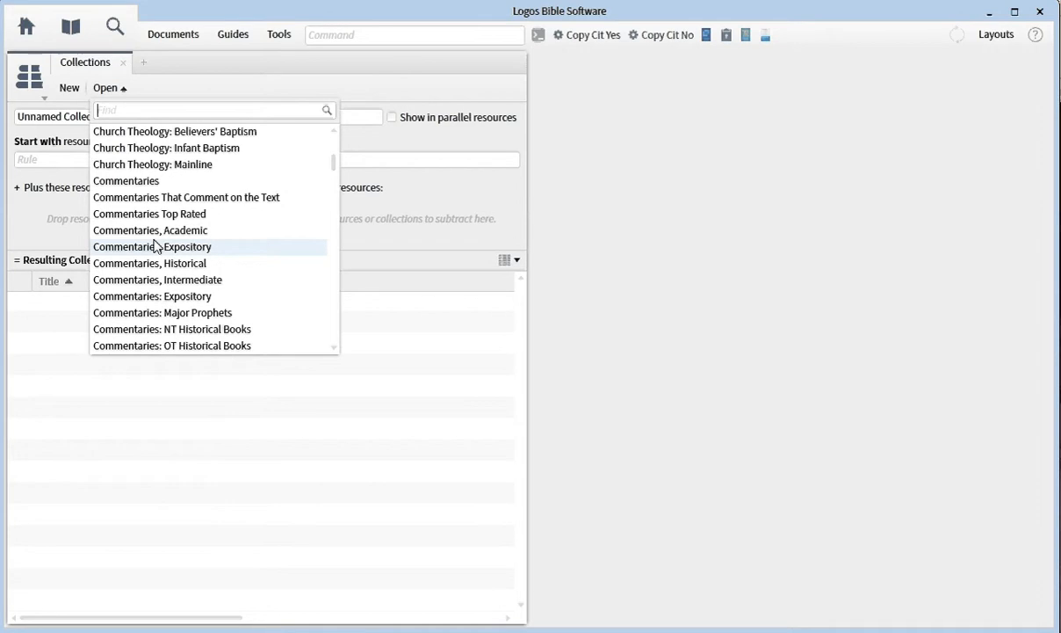
{"action": "scroll", "coordinate": [156, 248], "scroll_direction": "up", "scroll_amount": 2}
{"action": "scroll", "coordinate": [157, 247], "scroll_direction": "down", "scroll_amount": 2}
{"action": "scroll", "coordinate": [156, 248], "scroll_direction": "down", "scroll_amount": 2}
{"action": "scroll", "coordinate": [154, 247], "scroll_direction": "down", "scroll_amount": 2}
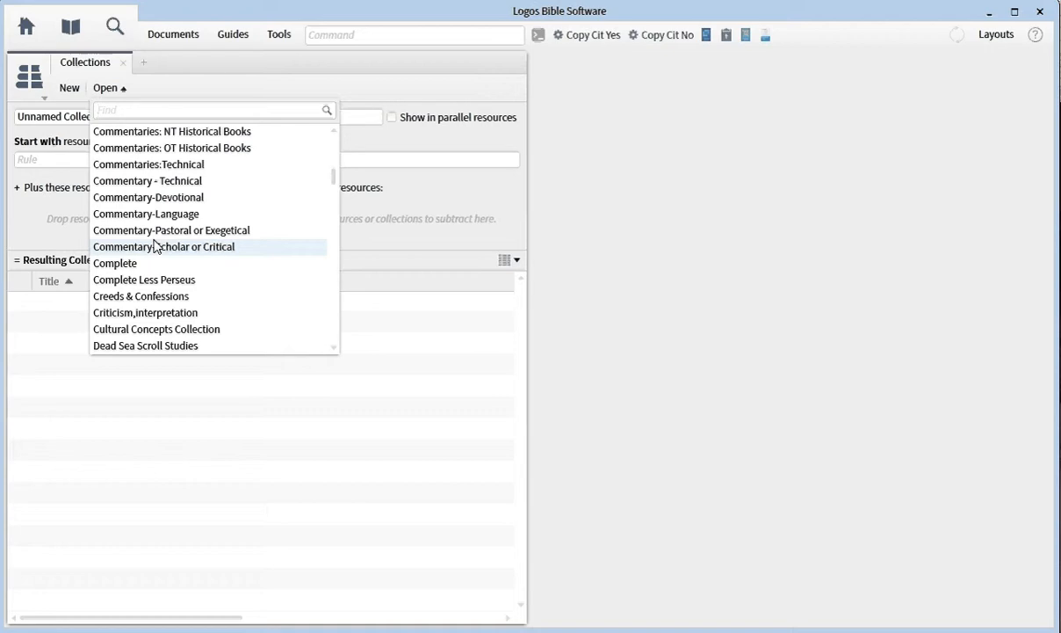
{"action": "scroll", "coordinate": [155, 247], "scroll_direction": "down", "scroll_amount": 2}
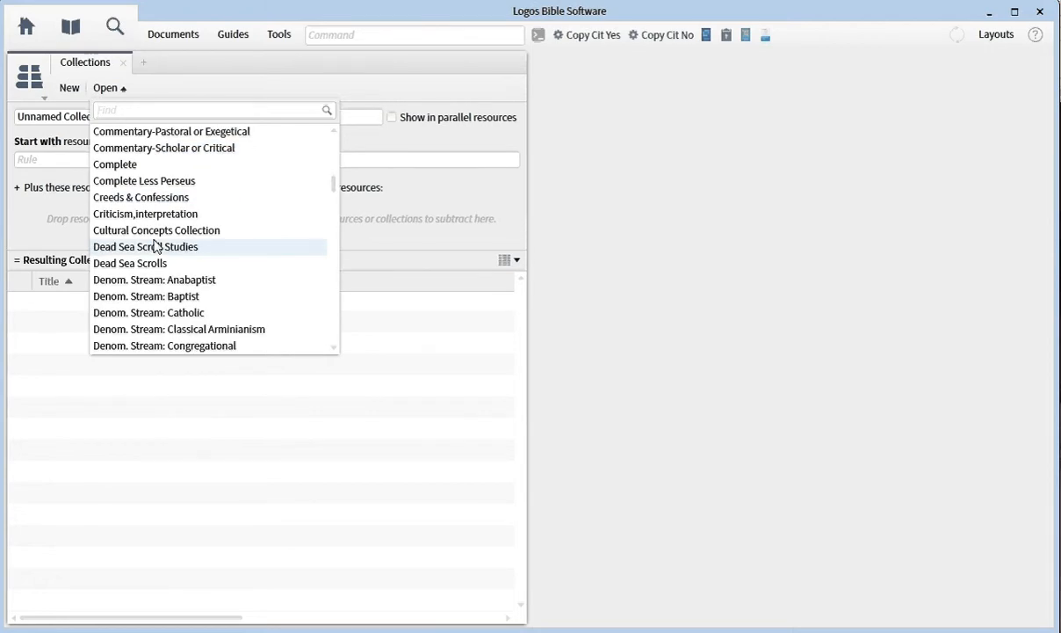
{"action": "scroll", "coordinate": [155, 245], "scroll_direction": "down", "scroll_amount": 1}
{"action": "scroll", "coordinate": [155, 245], "scroll_direction": "up", "scroll_amount": 1}
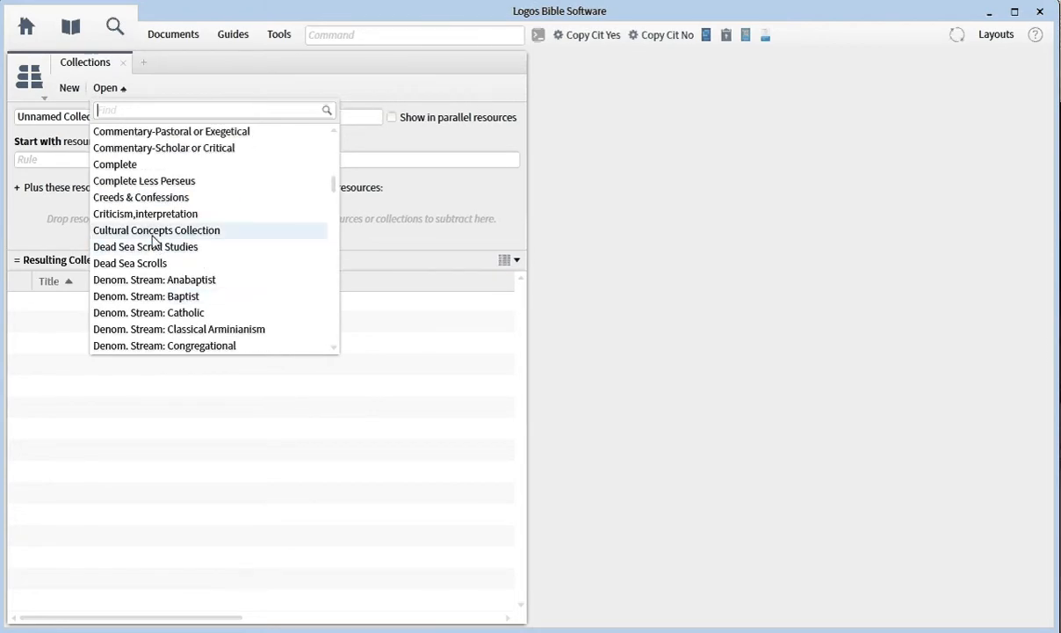
Step: Filter the saved collections by "spare", open "Bible Commentaries Spare" and look over its resulting titles
{"action": "type", "text": "spare"}
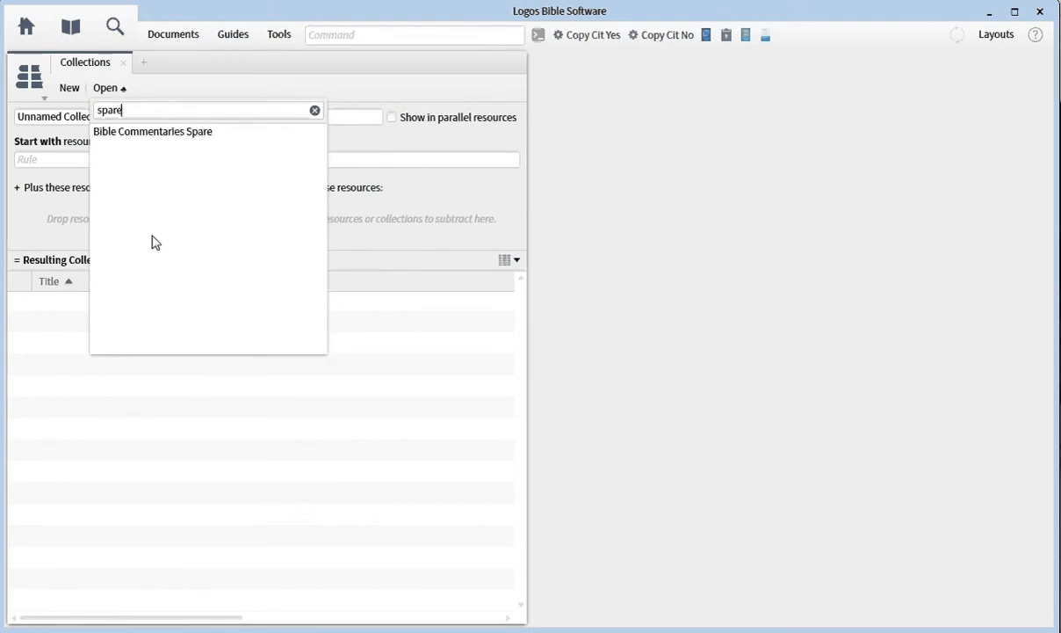
{"action": "left_click", "coordinate": [151, 134]}
{"action": "scroll", "coordinate": [126, 344], "scroll_direction": "down", "scroll_amount": 6}
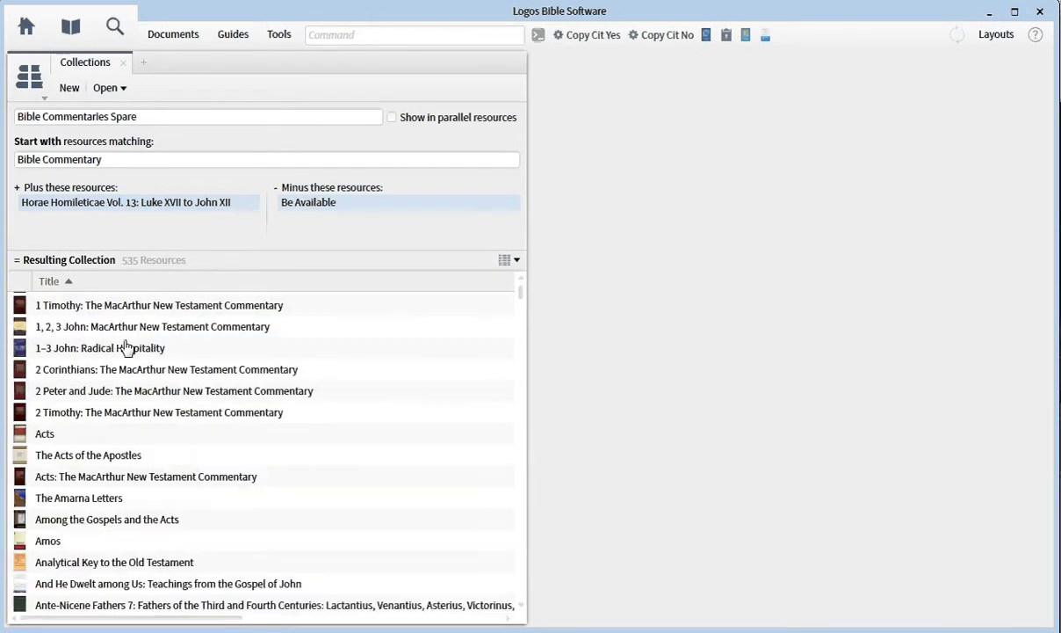
{"action": "scroll", "coordinate": [126, 344], "scroll_direction": "up", "scroll_amount": 6}
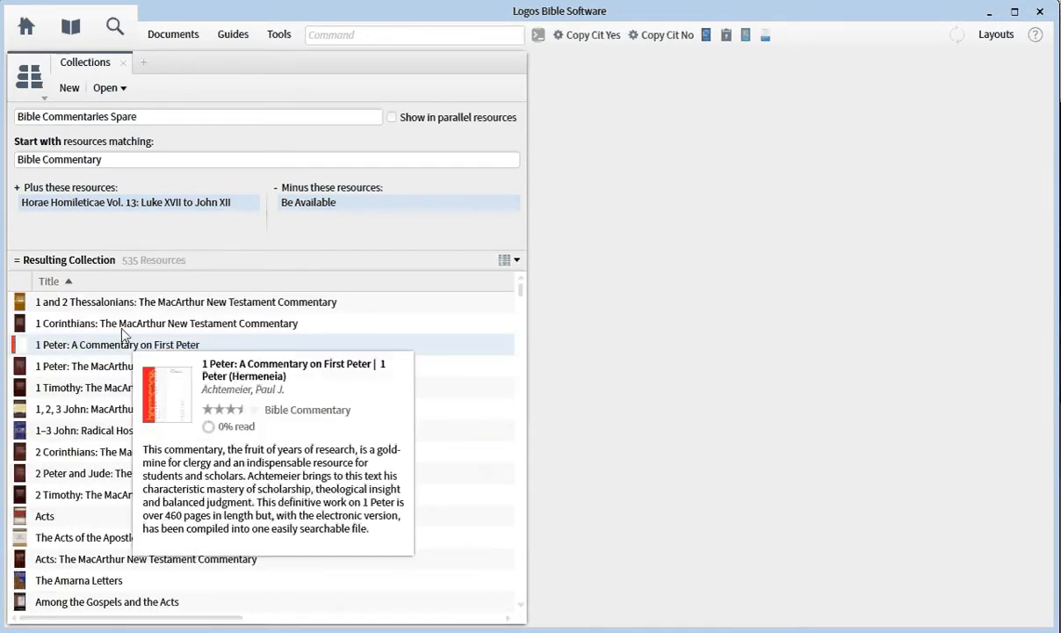
Step: Close the open collection and start a Basic search limited to the "Bible Commentaries Spare" collection
{"action": "left_click", "coordinate": [123, 65]}
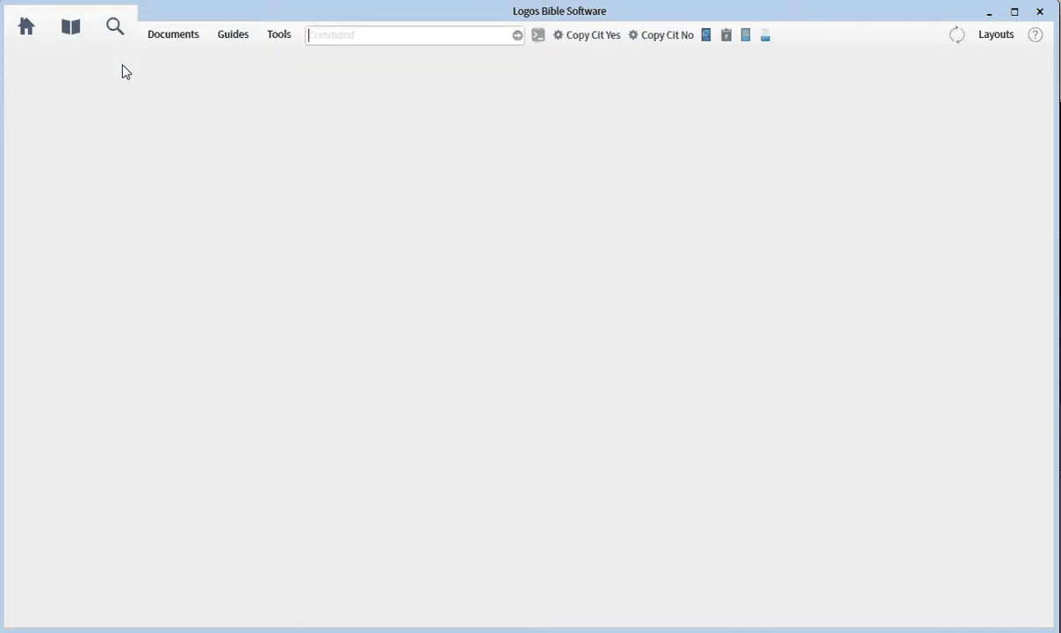
{"action": "left_click", "coordinate": [115, 27]}
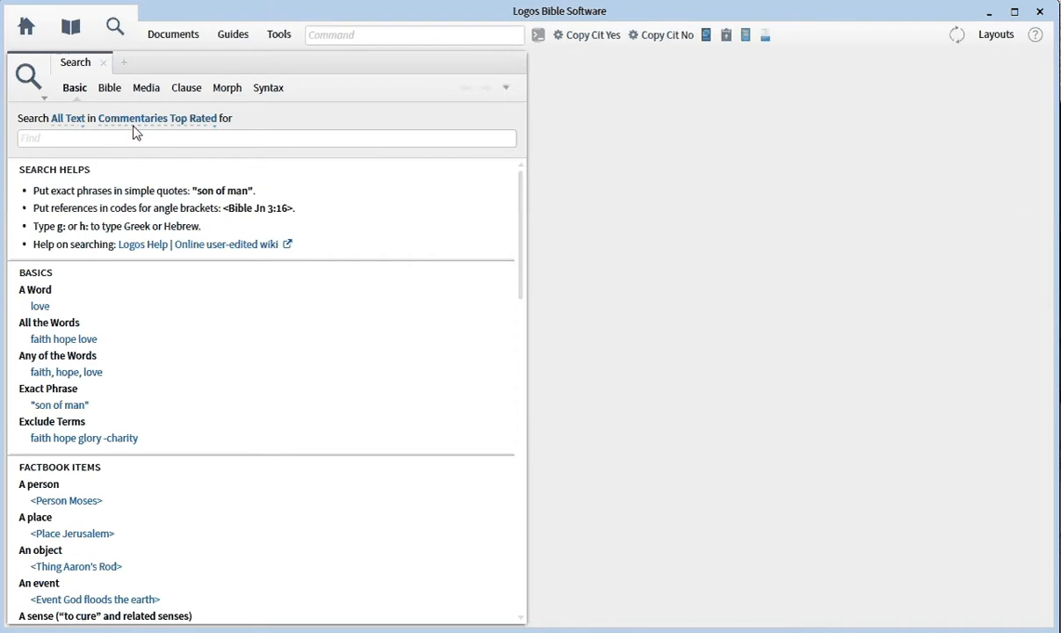
{"action": "left_click", "coordinate": [214, 131]}
{"action": "scroll", "coordinate": [141, 233], "scroll_direction": "down", "scroll_amount": 3}
{"action": "scroll", "coordinate": [141, 233], "scroll_direction": "down", "scroll_amount": 5}
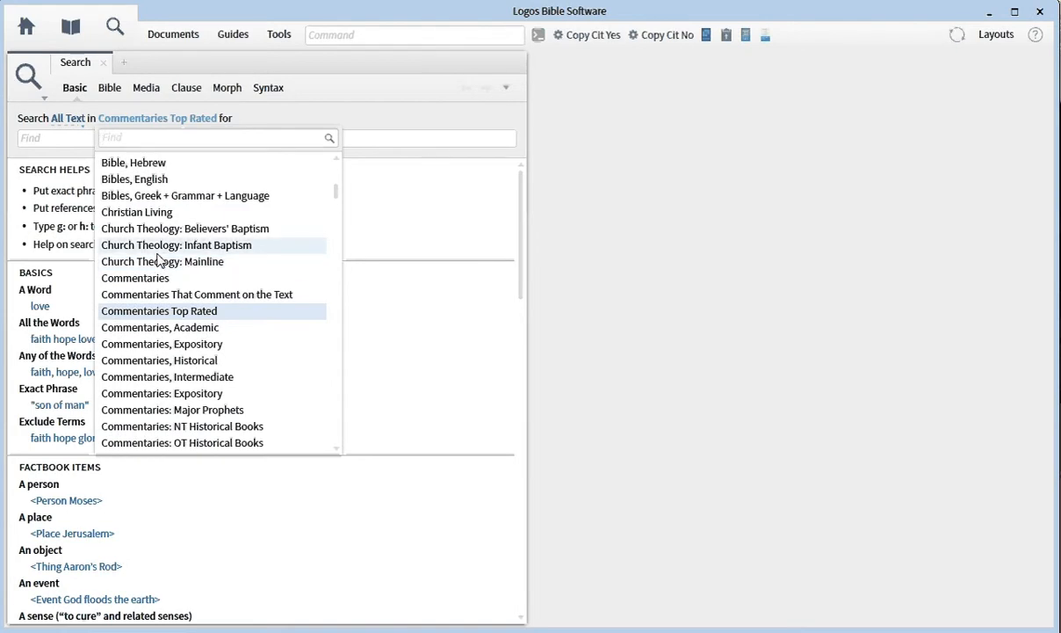
{"action": "type", "text": "spare"}
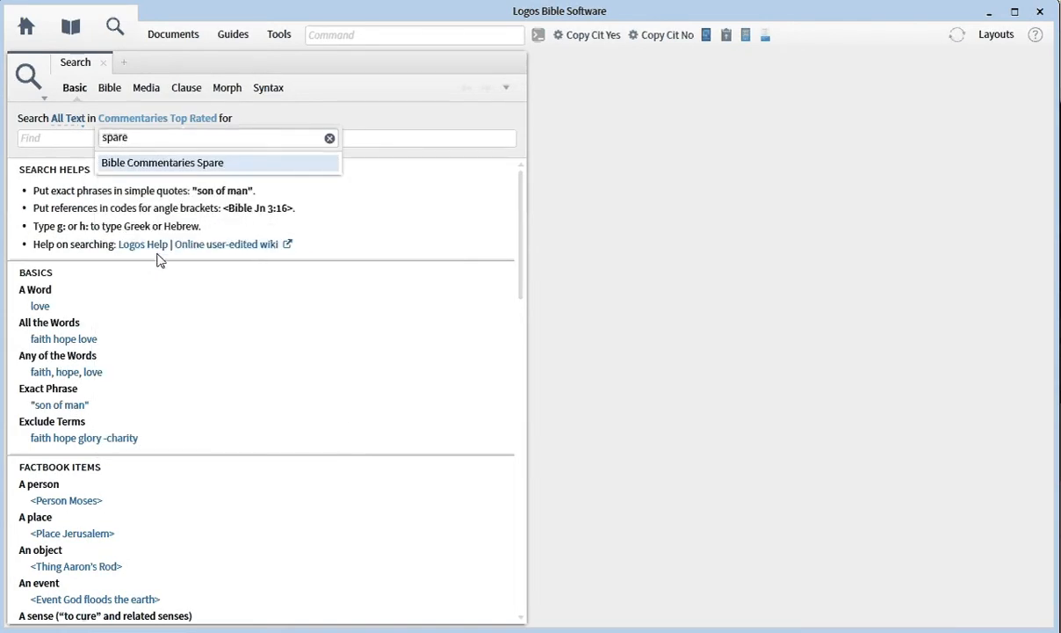
{"action": "key", "text": "Return"}
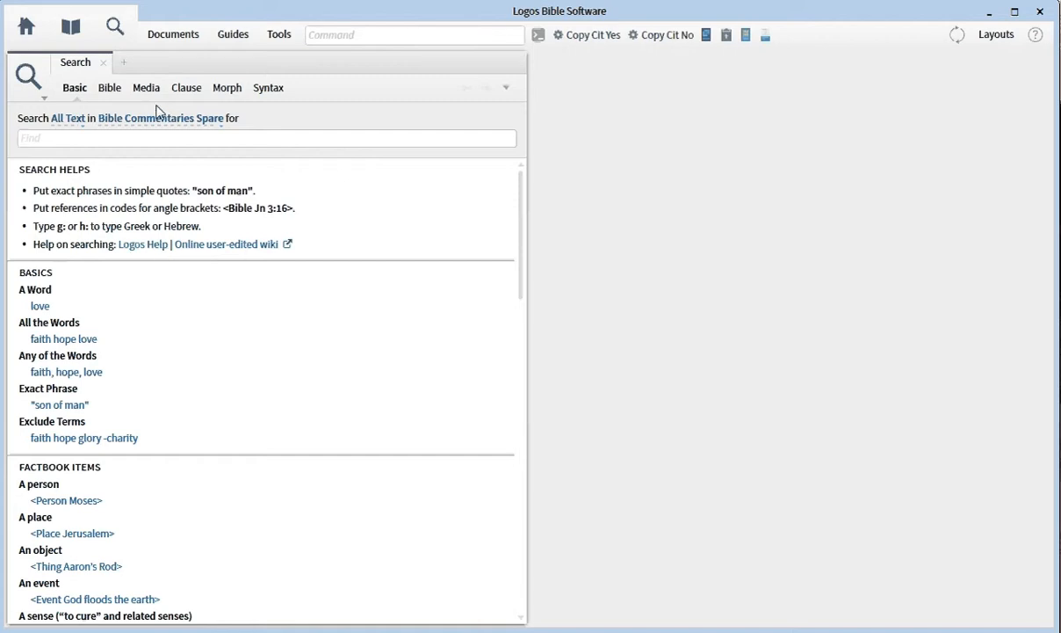
Step: Close the search, reopen the Collections tool and bring up its list of saved collections
{"action": "left_click", "coordinate": [103, 63]}
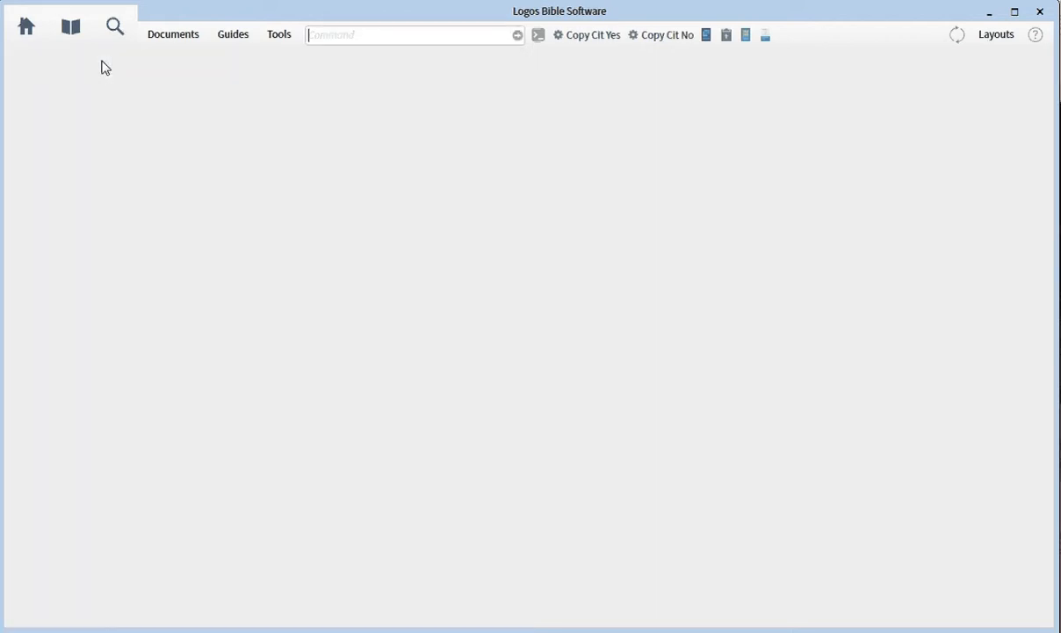
{"action": "left_click", "coordinate": [280, 35]}
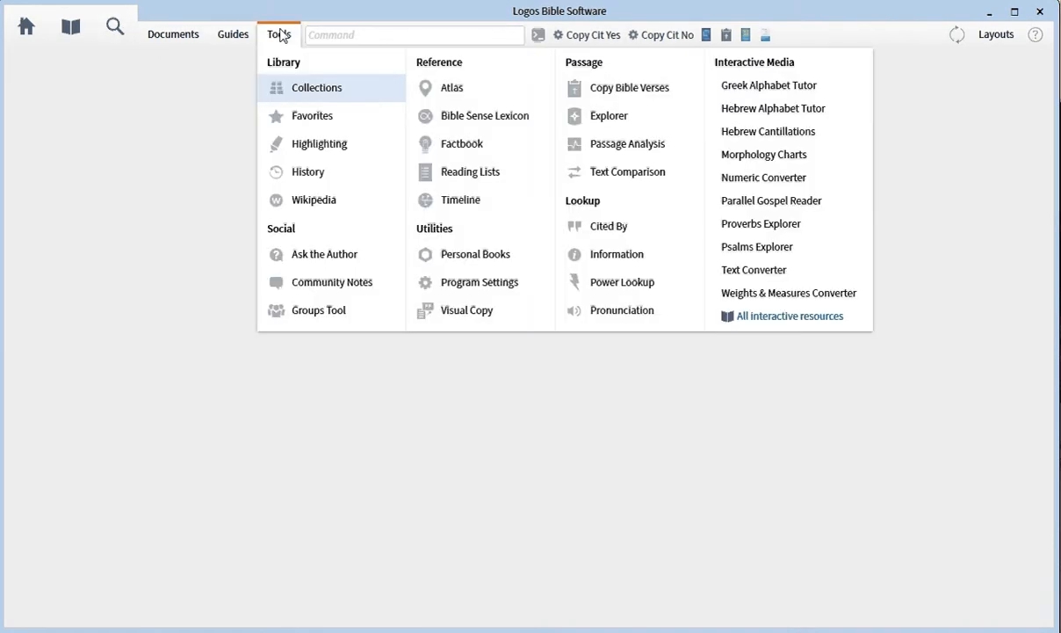
{"action": "left_click", "coordinate": [274, 83]}
{"action": "left_click", "coordinate": [109, 88]}
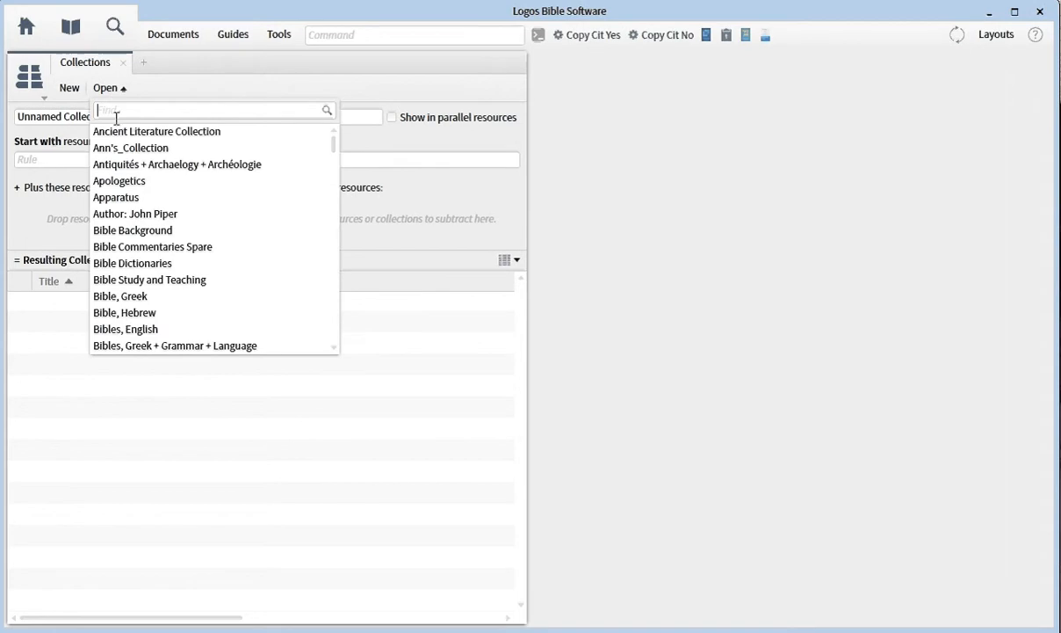
Step: Look through the saved collections, from the commentary and denomination entries through lexicons and preaching to the theology collections
{"action": "scroll", "coordinate": [142, 189], "scroll_direction": "down", "scroll_amount": 1}
{"action": "scroll", "coordinate": [142, 189], "scroll_direction": "down", "scroll_amount": 18}
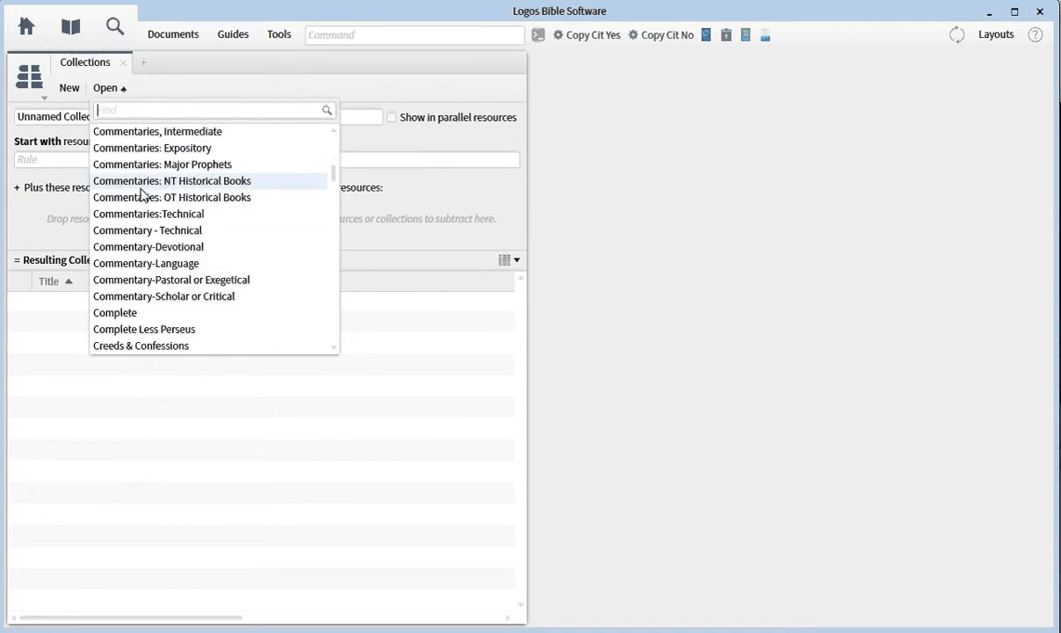
{"action": "scroll", "coordinate": [143, 195], "scroll_direction": "down", "scroll_amount": 10}
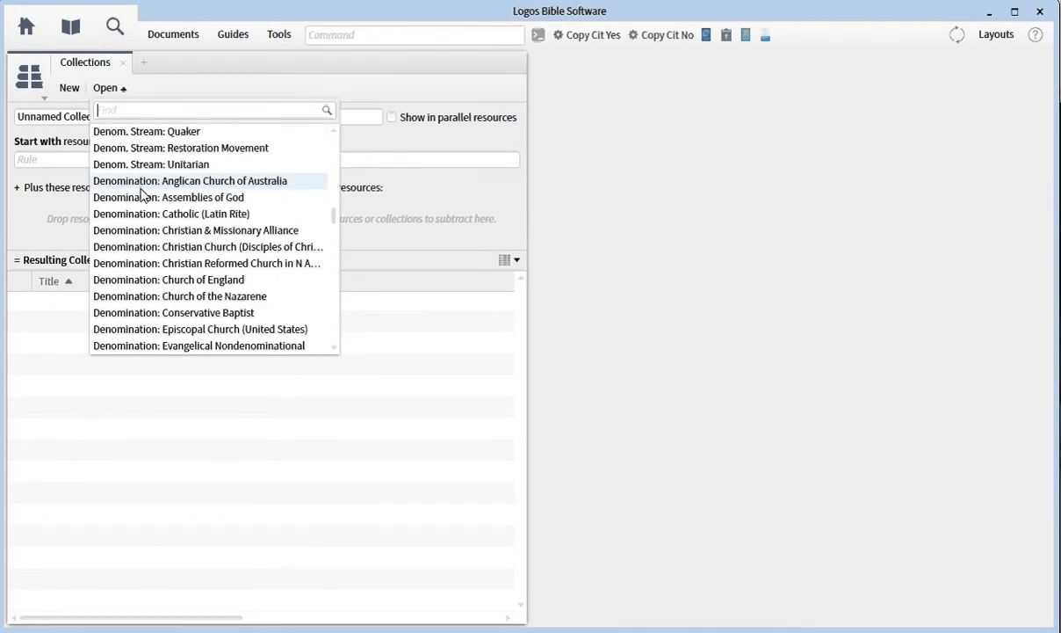
{"action": "scroll", "coordinate": [142, 195], "scroll_direction": "down", "scroll_amount": 15}
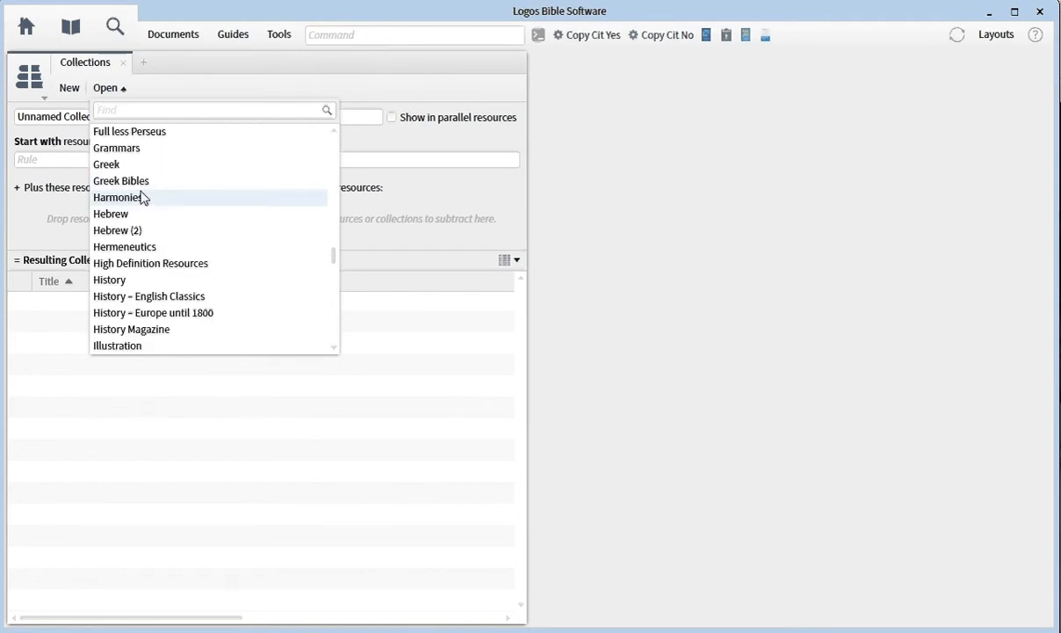
{"action": "scroll", "coordinate": [143, 196], "scroll_direction": "down", "scroll_amount": 1}
{"action": "scroll", "coordinate": [142, 195], "scroll_direction": "down", "scroll_amount": 4}
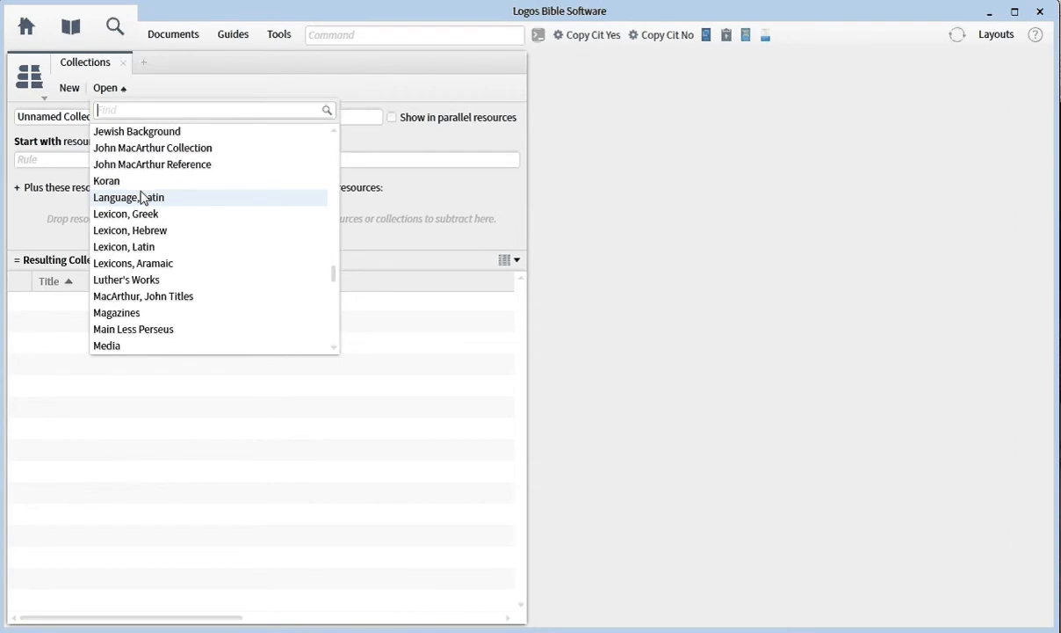
{"action": "scroll", "coordinate": [143, 198], "scroll_direction": "down", "scroll_amount": 1}
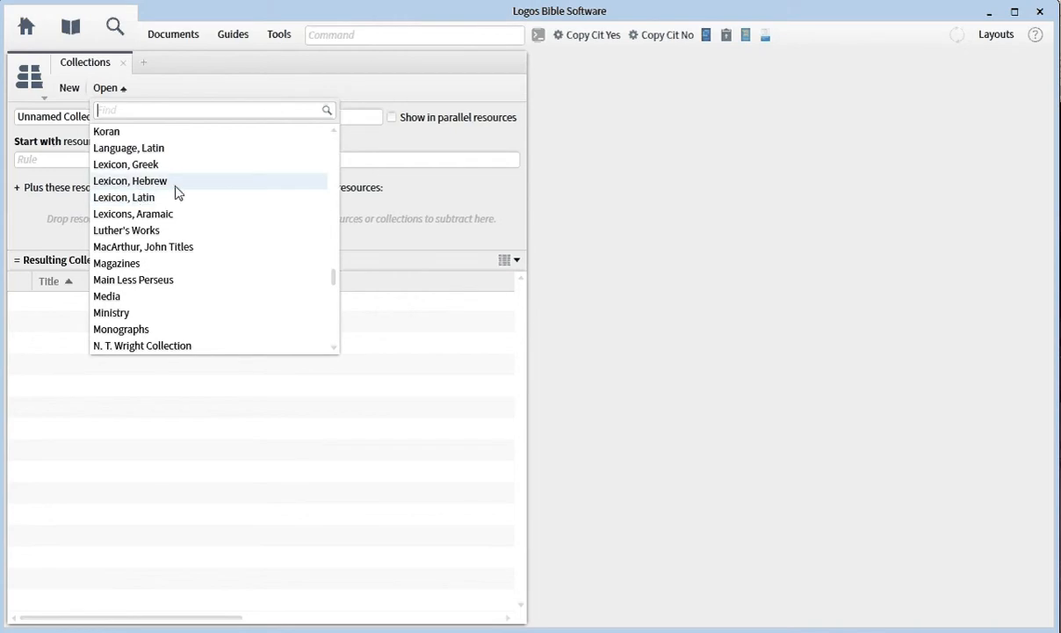
{"action": "scroll", "coordinate": [178, 193], "scroll_direction": "down", "scroll_amount": 4}
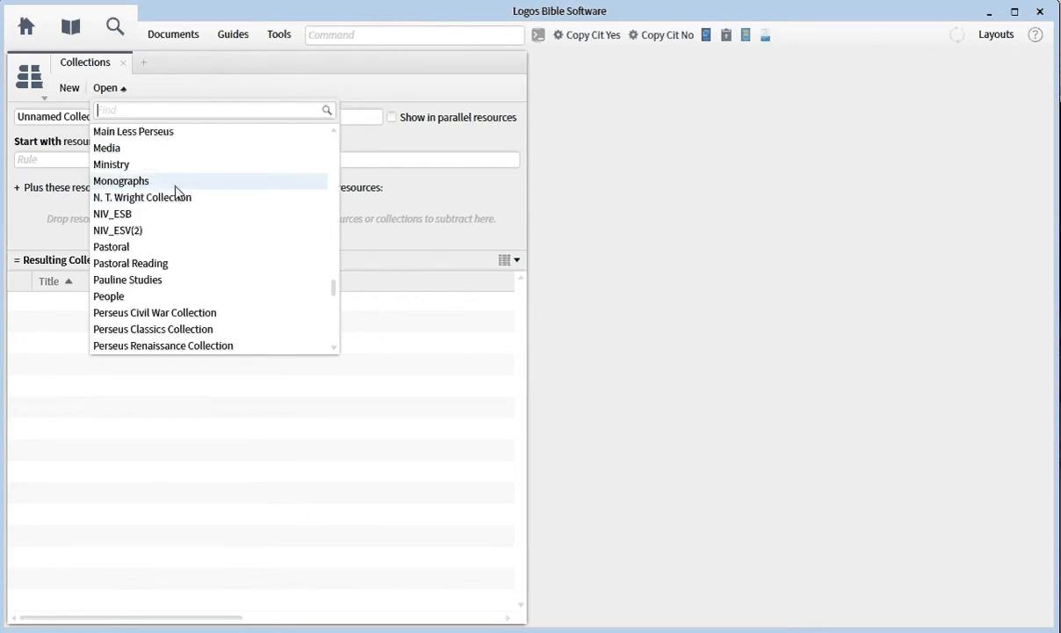
{"action": "scroll", "coordinate": [178, 193], "scroll_direction": "down", "scroll_amount": 5}
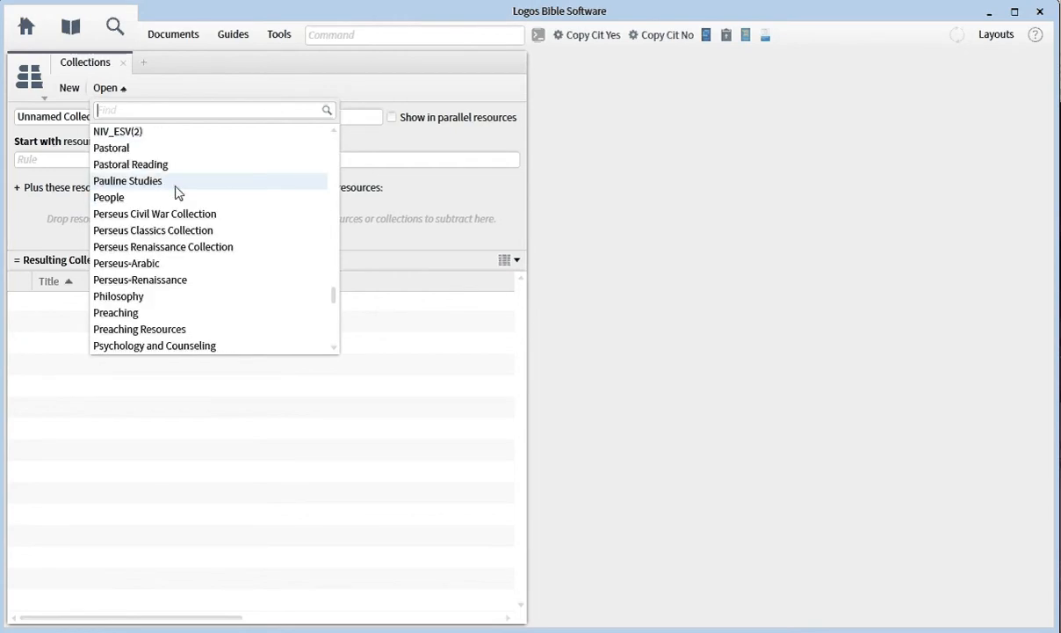
{"action": "scroll", "coordinate": [176, 191], "scroll_direction": "down", "scroll_amount": 3}
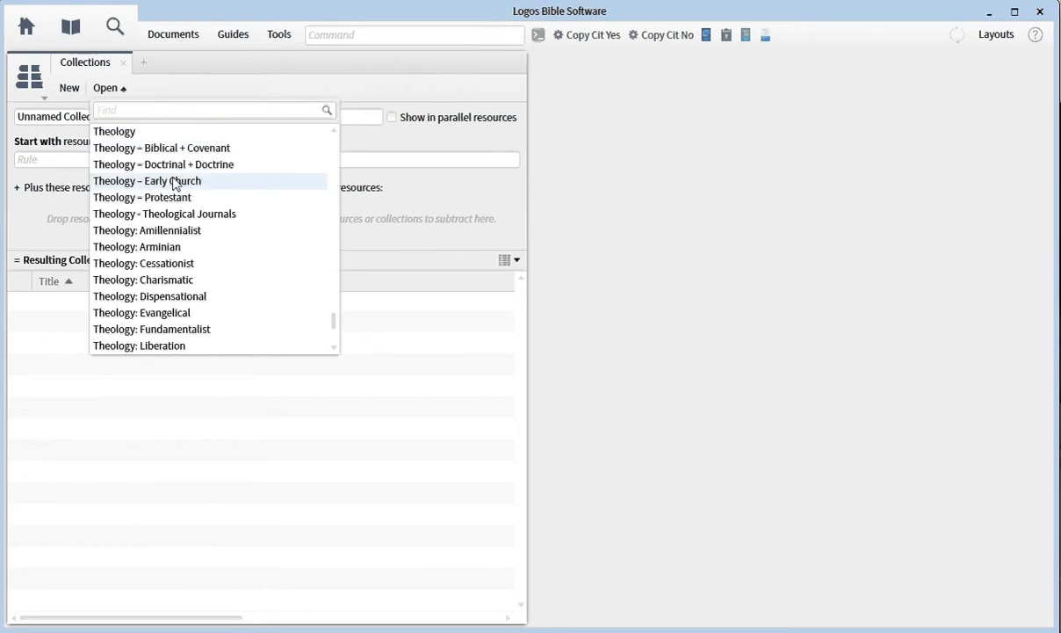
{"action": "scroll", "coordinate": [174, 183], "scroll_direction": "down", "scroll_amount": 4}
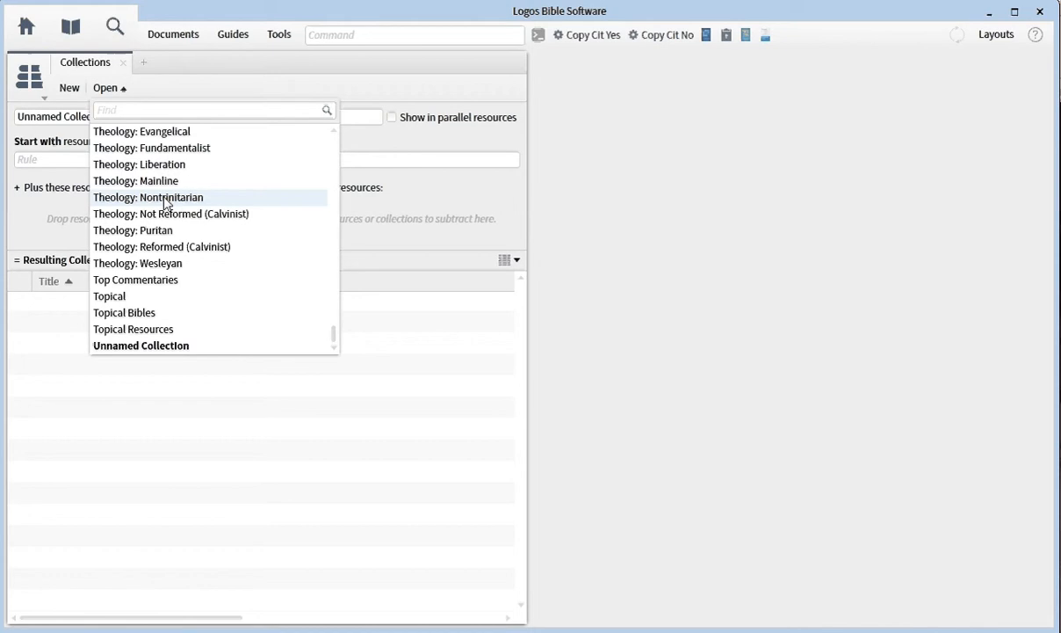
Step: Review the theology, preaching and denomination collections back to the start of the list, then close the list and the Collections tool
{"action": "scroll", "coordinate": [166, 204], "scroll_direction": "up", "scroll_amount": 7}
{"action": "scroll", "coordinate": [165, 204], "scroll_direction": "down", "scroll_amount": 6}
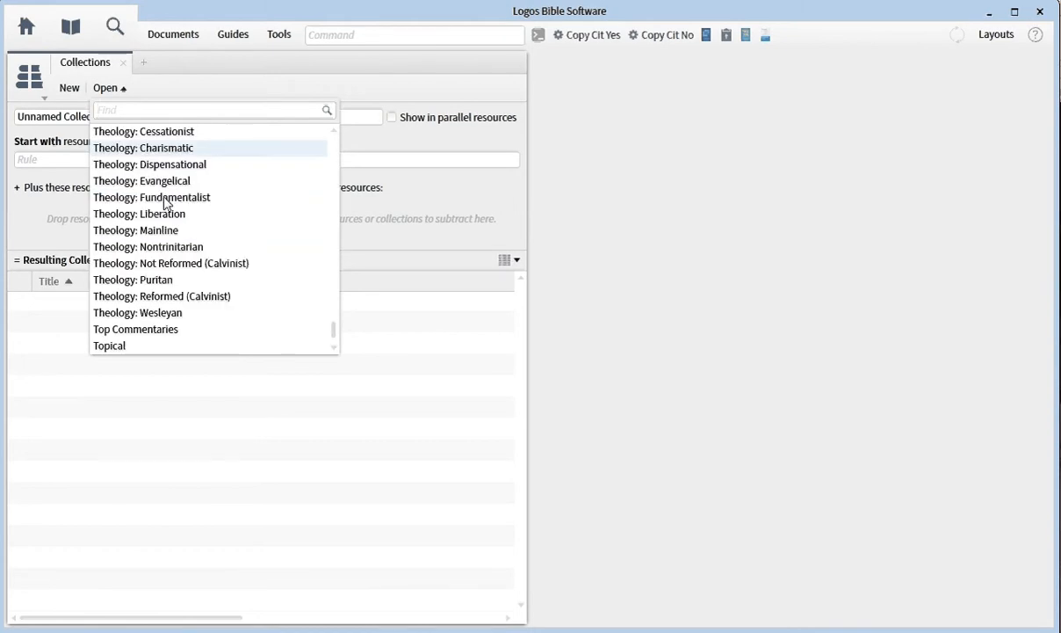
{"action": "scroll", "coordinate": [167, 202], "scroll_direction": "down", "scroll_amount": 2}
{"action": "scroll", "coordinate": [167, 202], "scroll_direction": "up", "scroll_amount": 12}
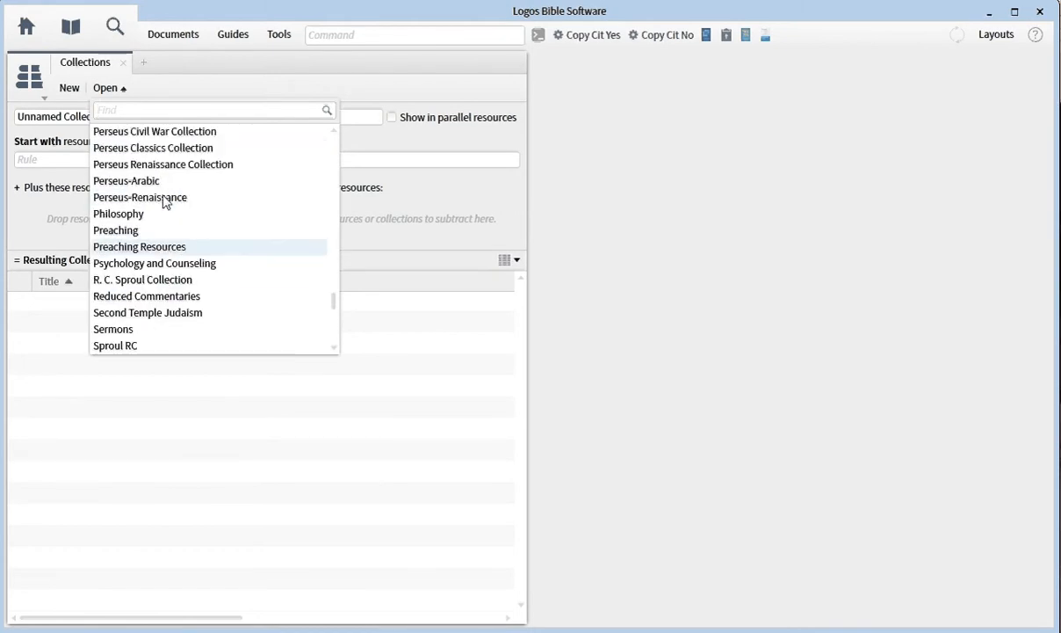
{"action": "scroll", "coordinate": [165, 202], "scroll_direction": "up", "scroll_amount": 20}
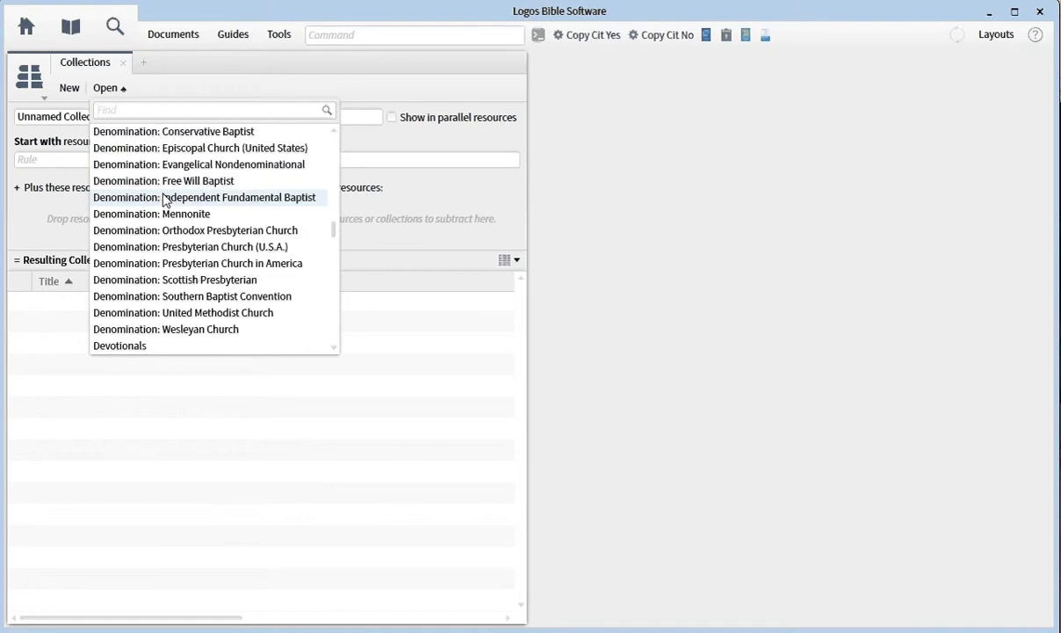
{"action": "scroll", "coordinate": [165, 201], "scroll_direction": "up", "scroll_amount": 20}
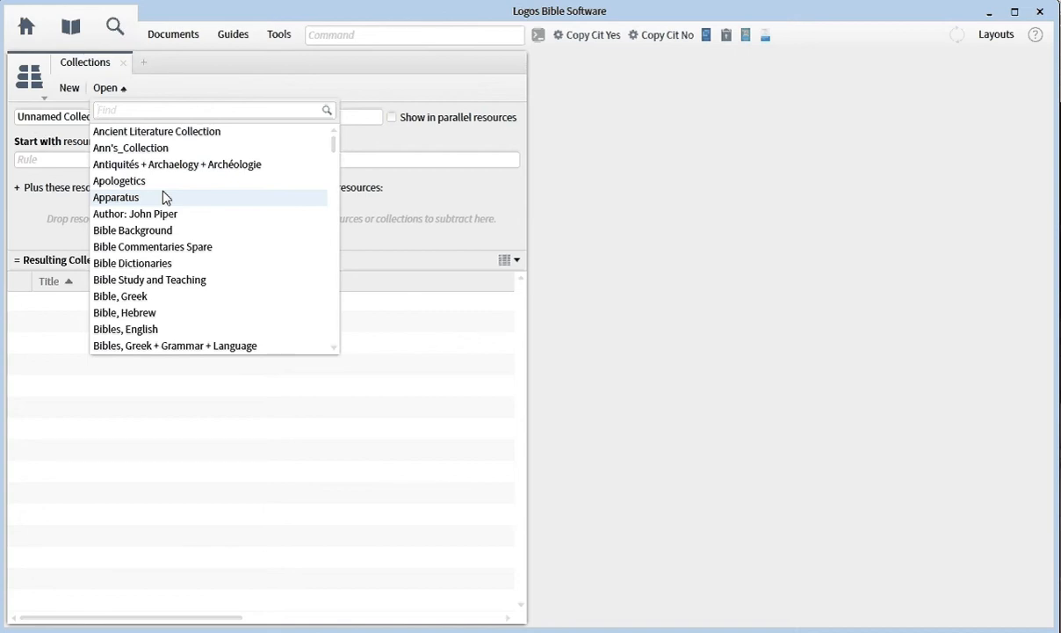
{"action": "left_click", "coordinate": [221, 94]}
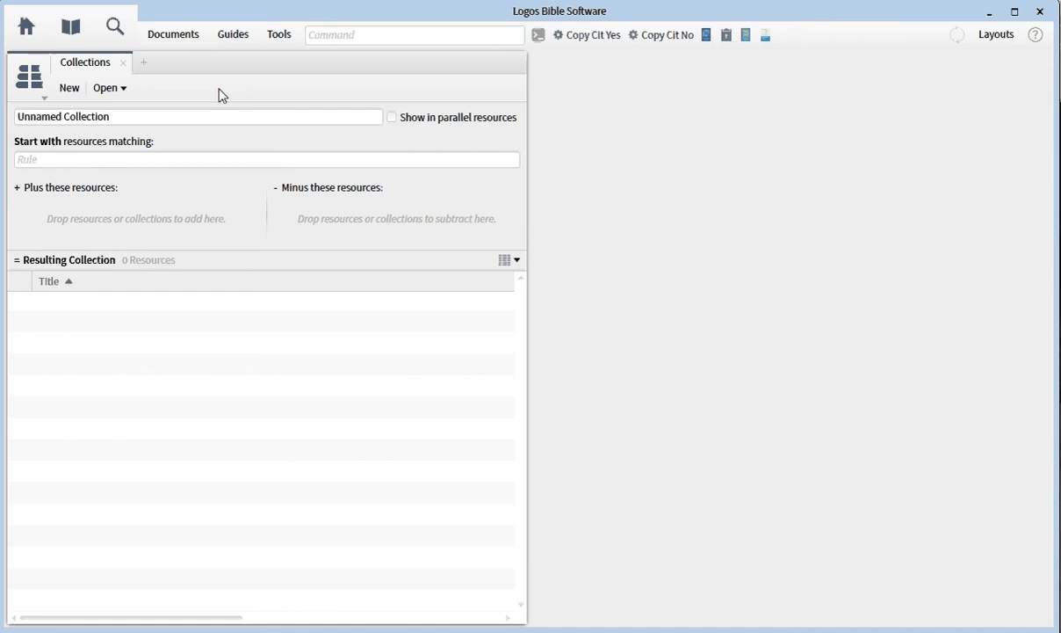
{"action": "left_click", "coordinate": [124, 63]}
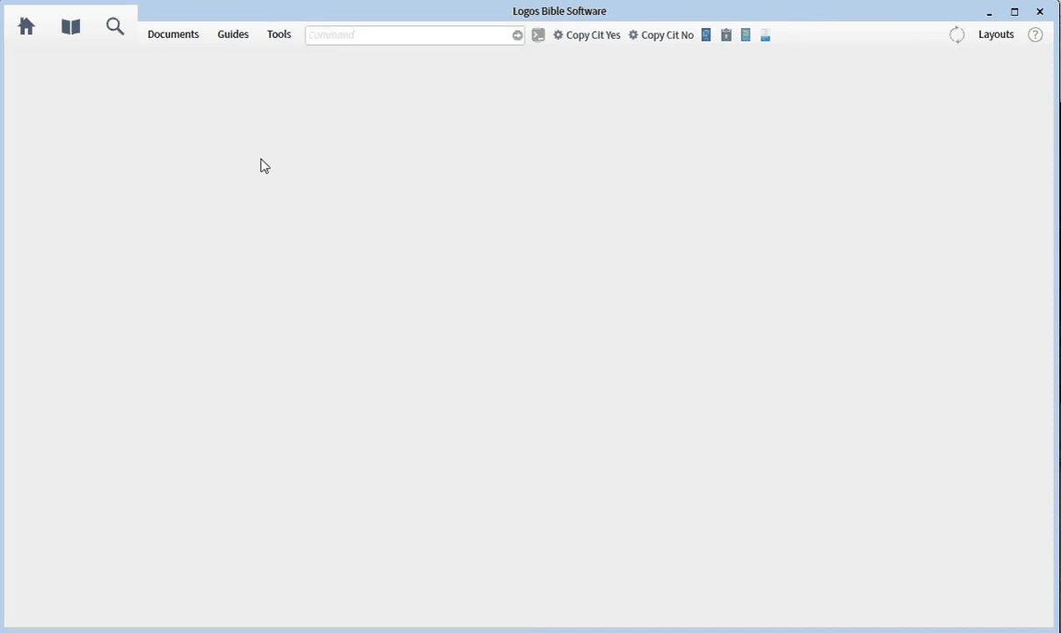